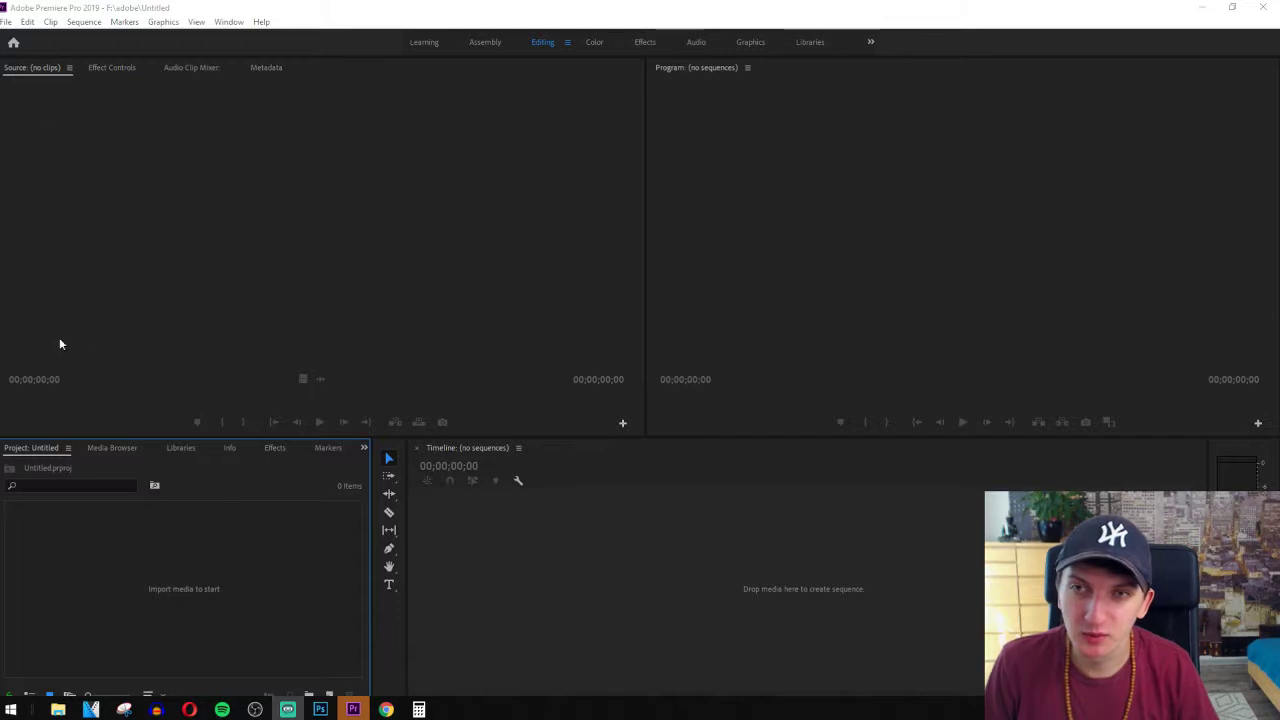
Create a green 1920 × 1080 color matte at 29.97 fps and start a sequence from it.
right_click(145, 536)
mouse_move(222, 346)
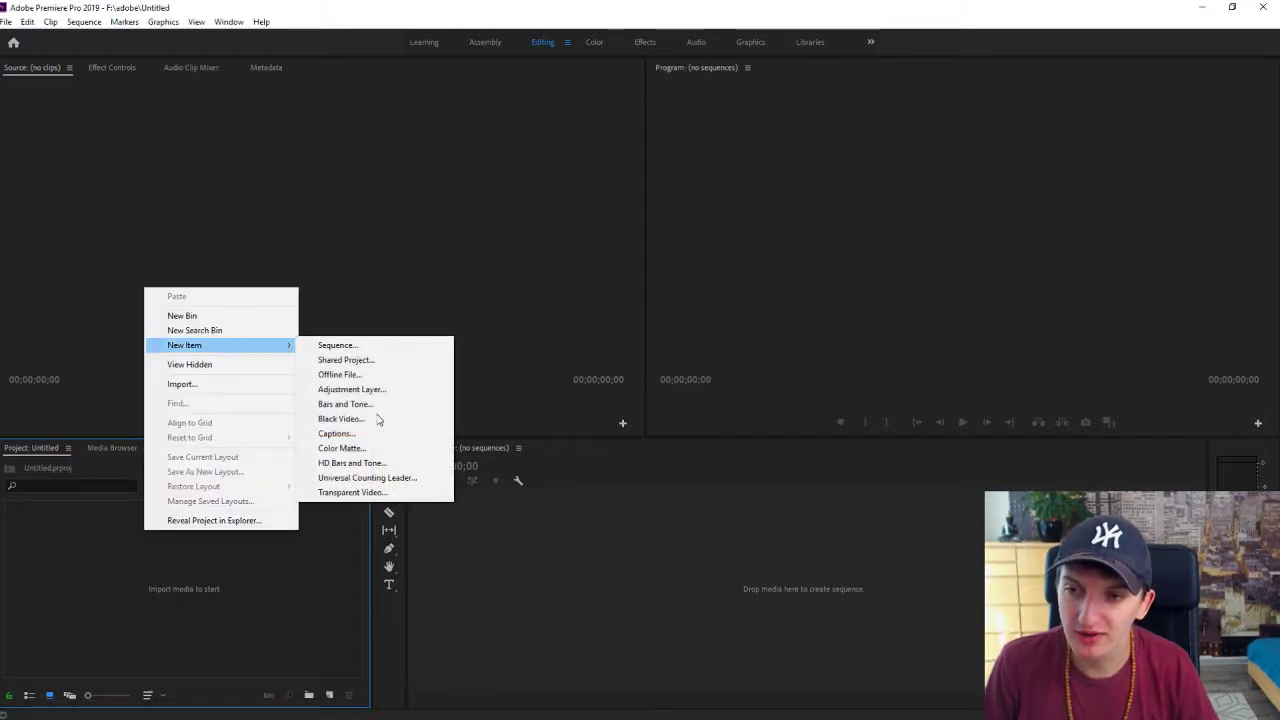
left_click(376, 450)
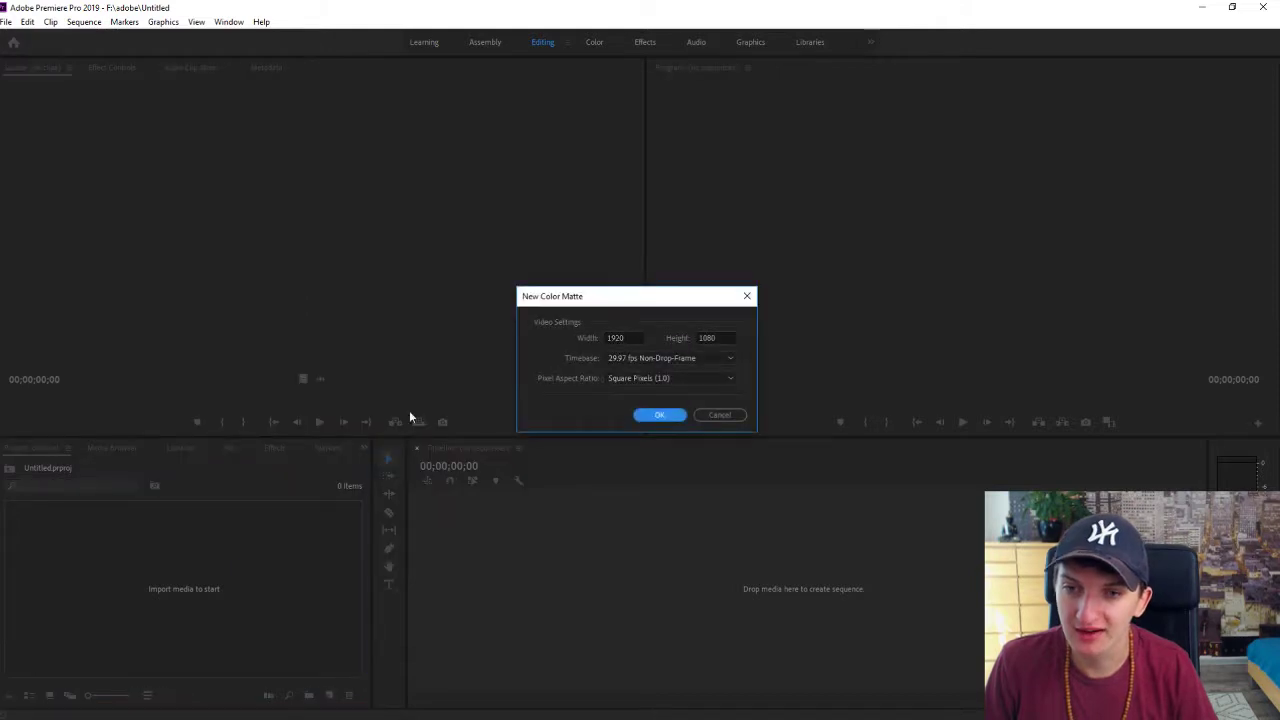
left_click(648, 415)
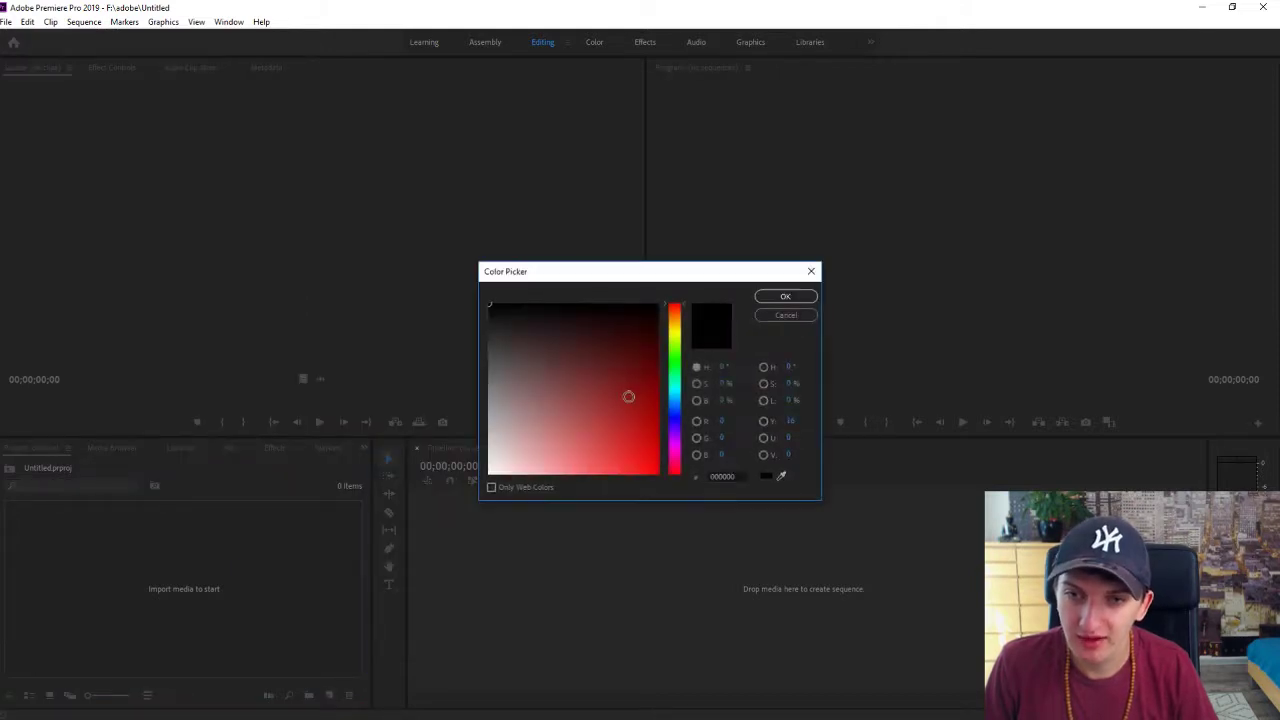
left_click(675, 414)
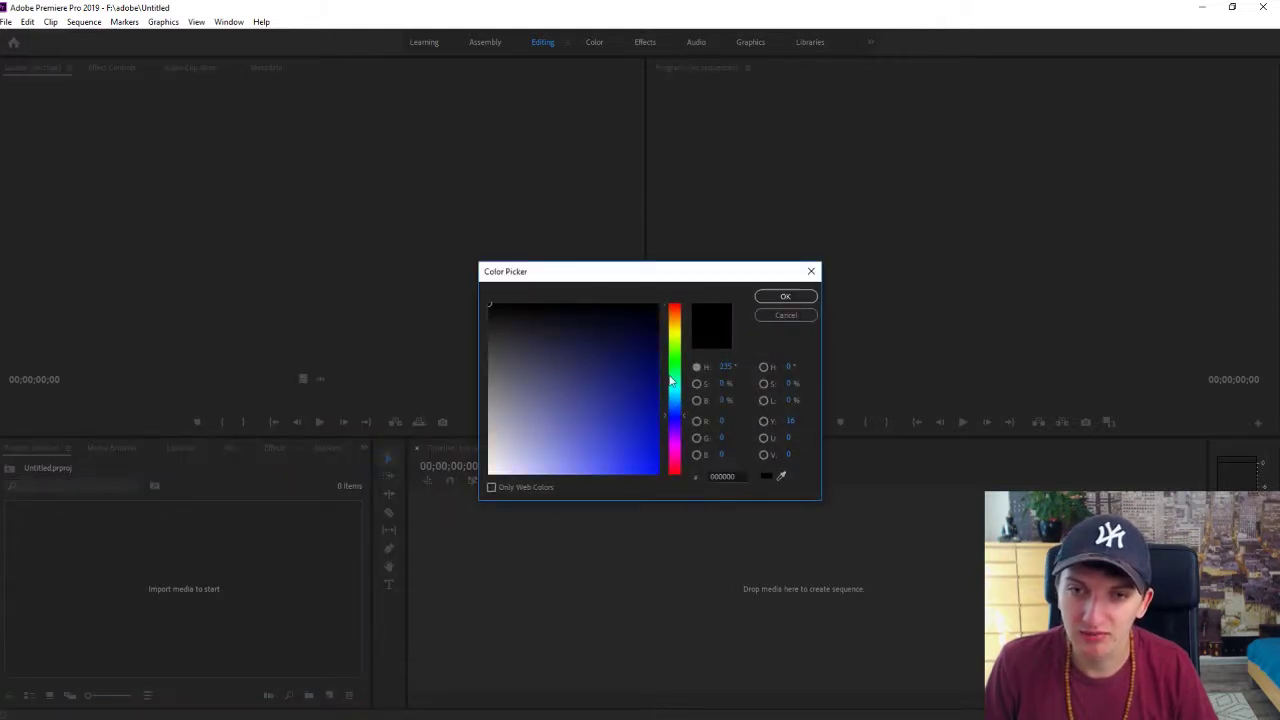
left_click(675, 364)
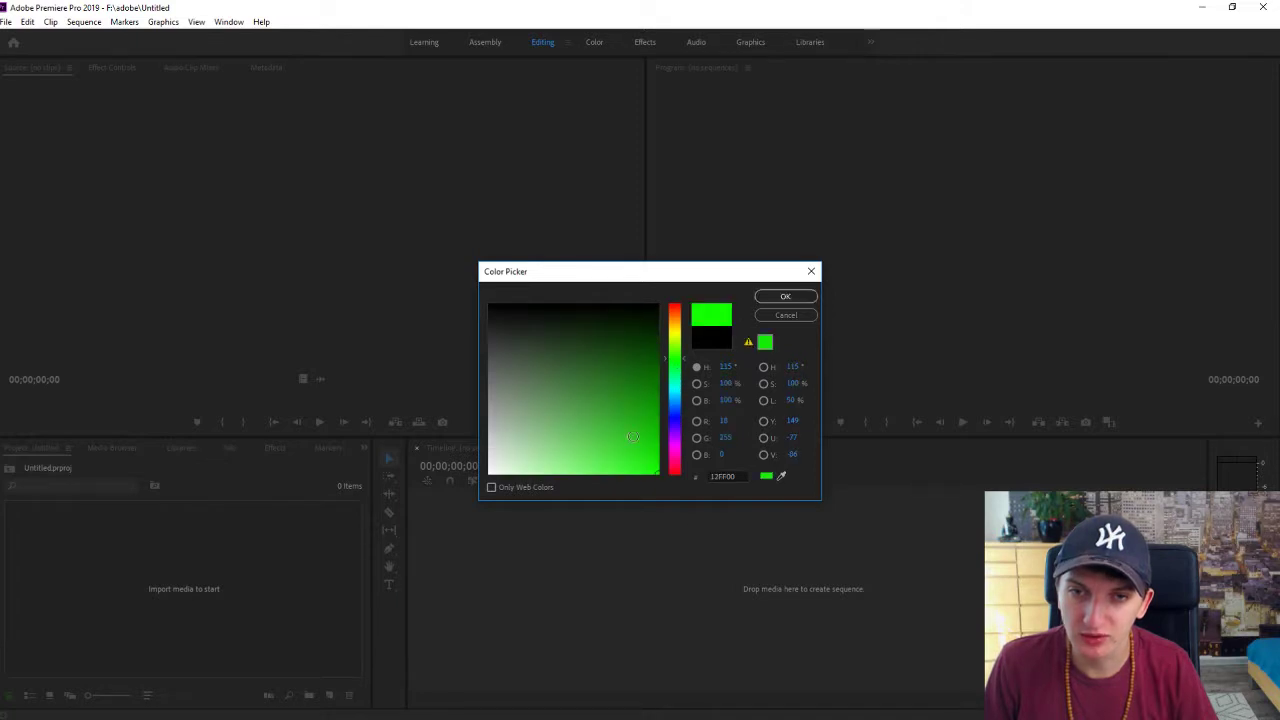
left_click(664, 428)
left_click_drag(664, 428, 675, 441)
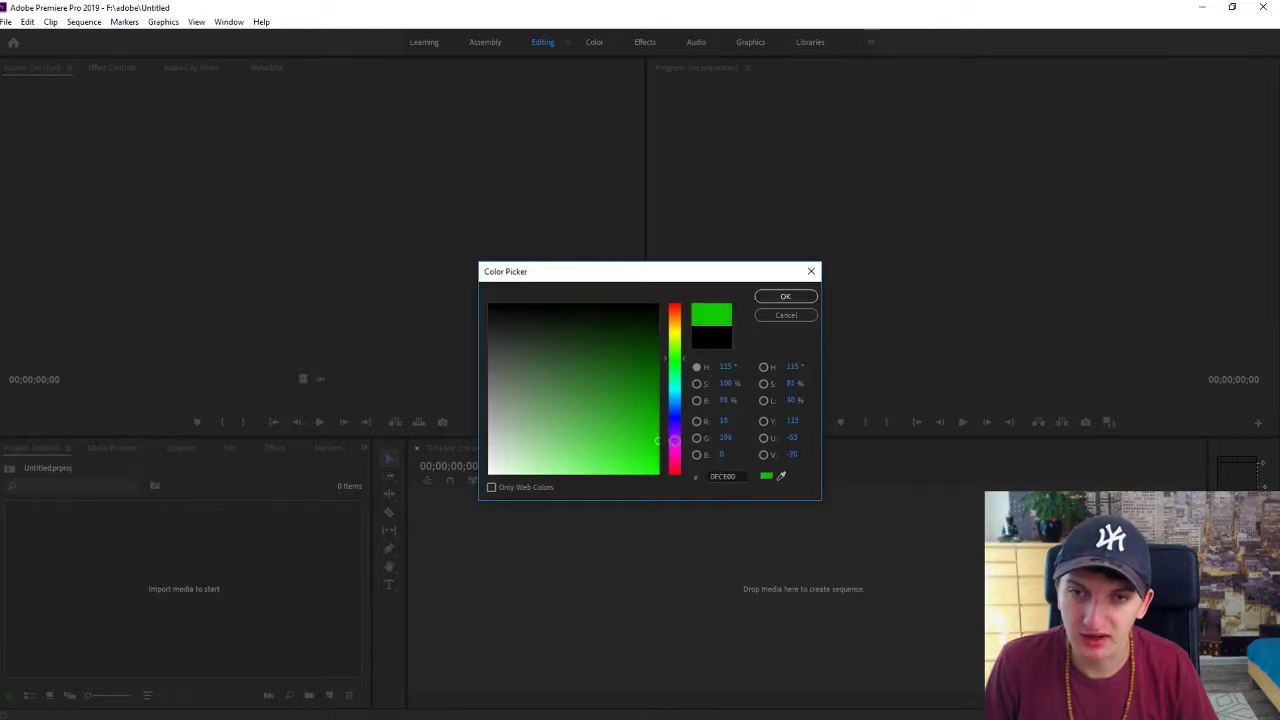
left_click(803, 297)
left_click(613, 387)
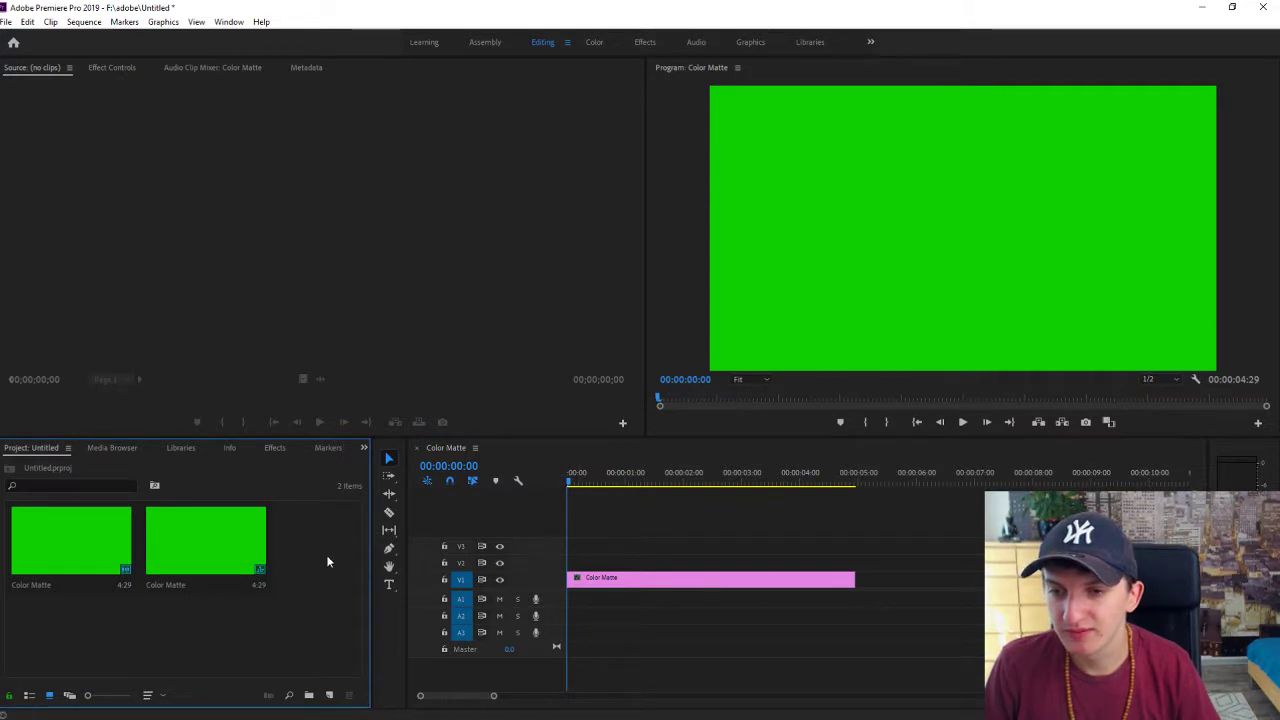
Add a paragraph text box across the upper part of the green frame and enter ZOOM.
left_click(389, 586)
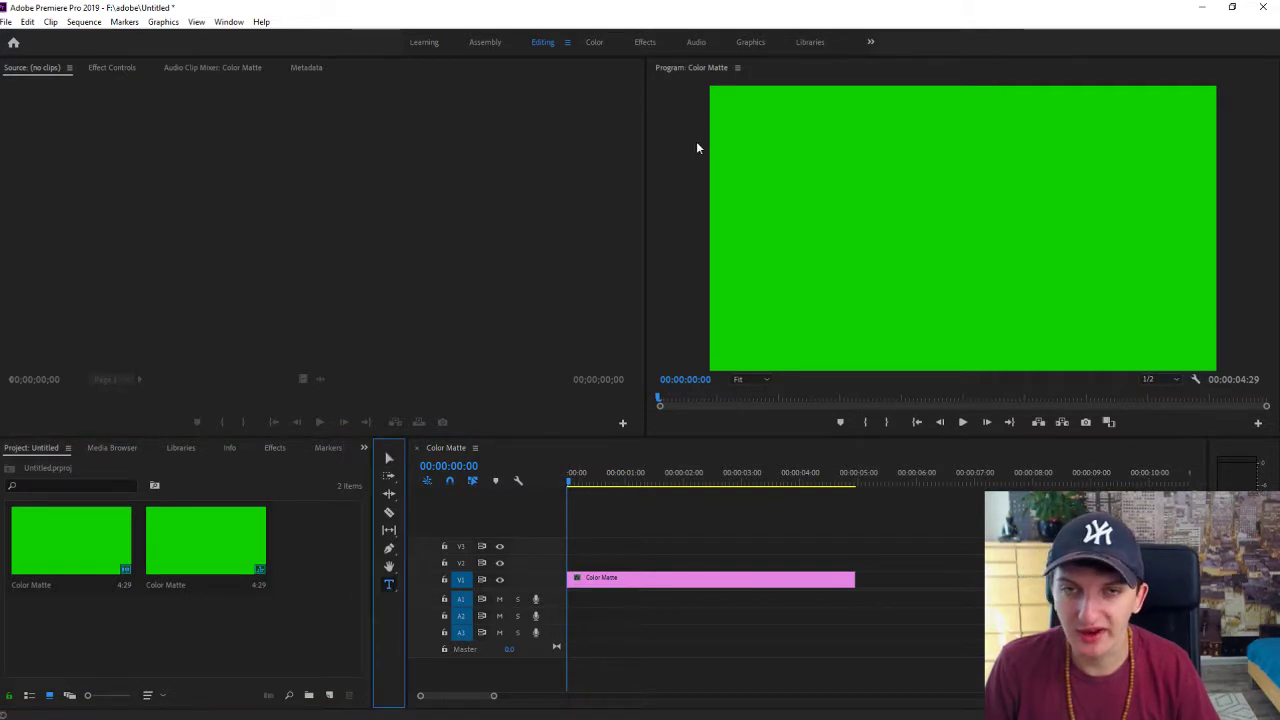
left_click_drag(716, 112, 1150, 297)
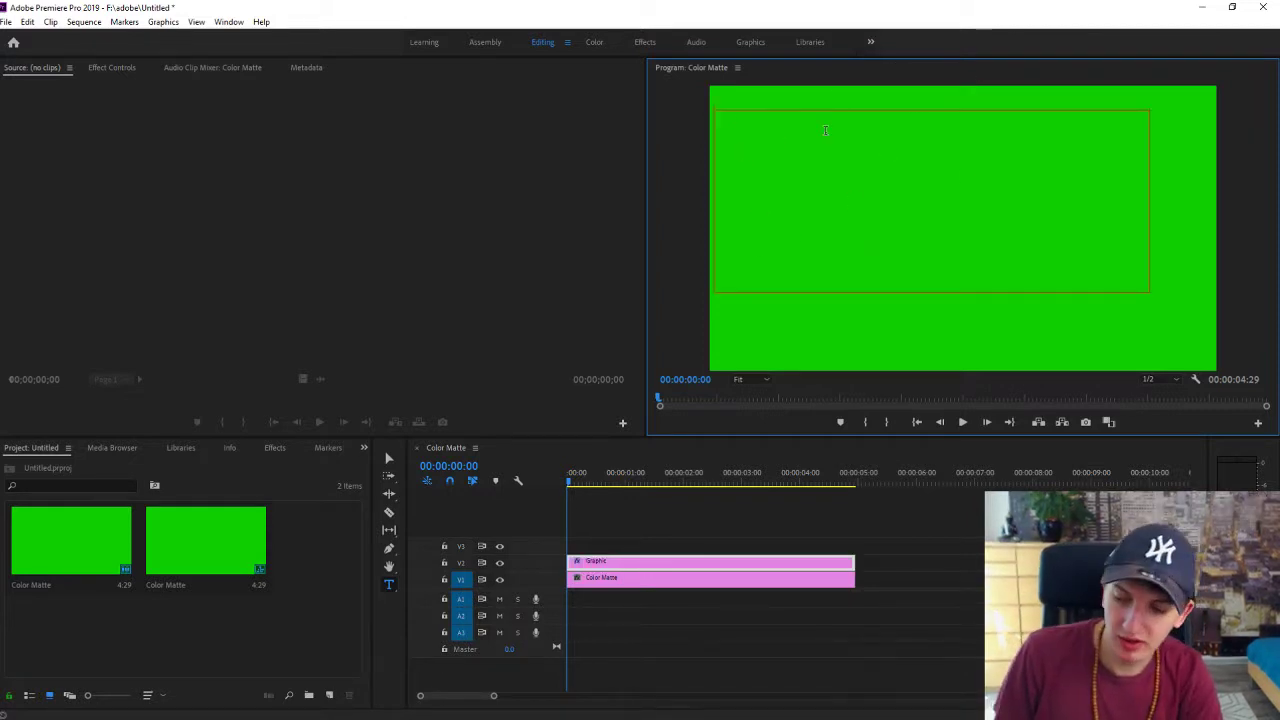
type("ZOMM")
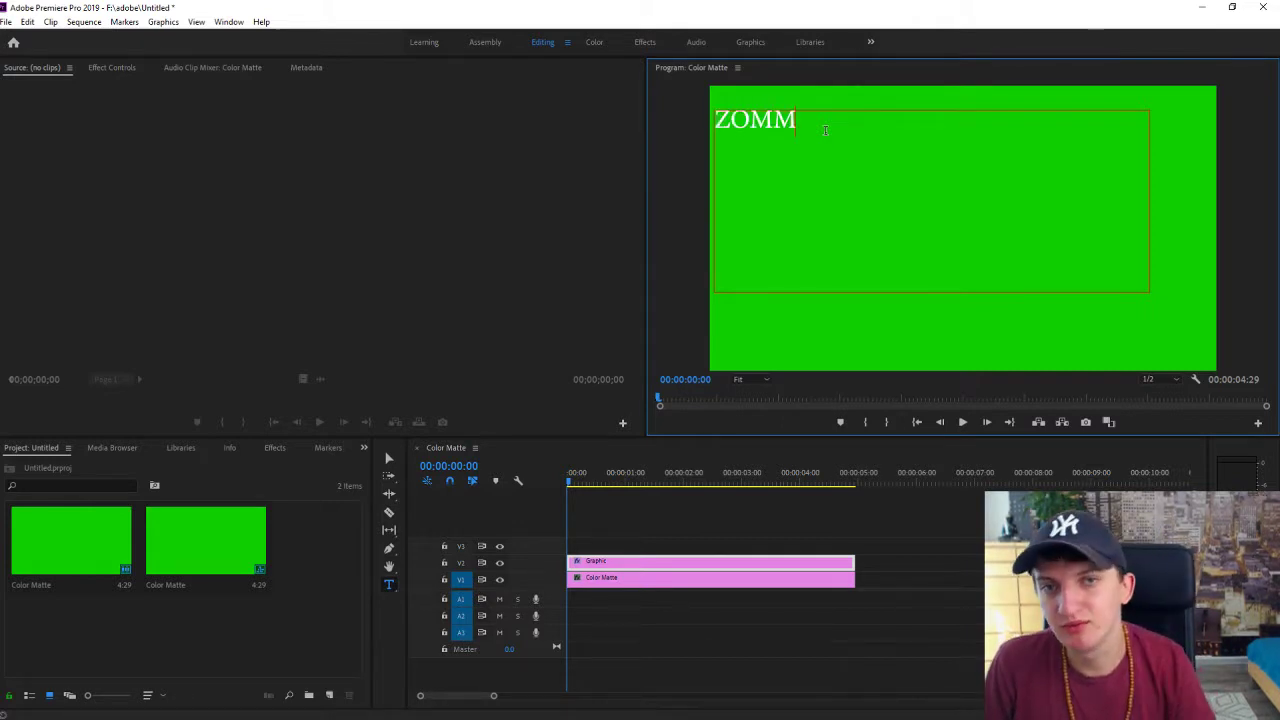
key("BackSpace")
key("BackSpace")
type("OM")
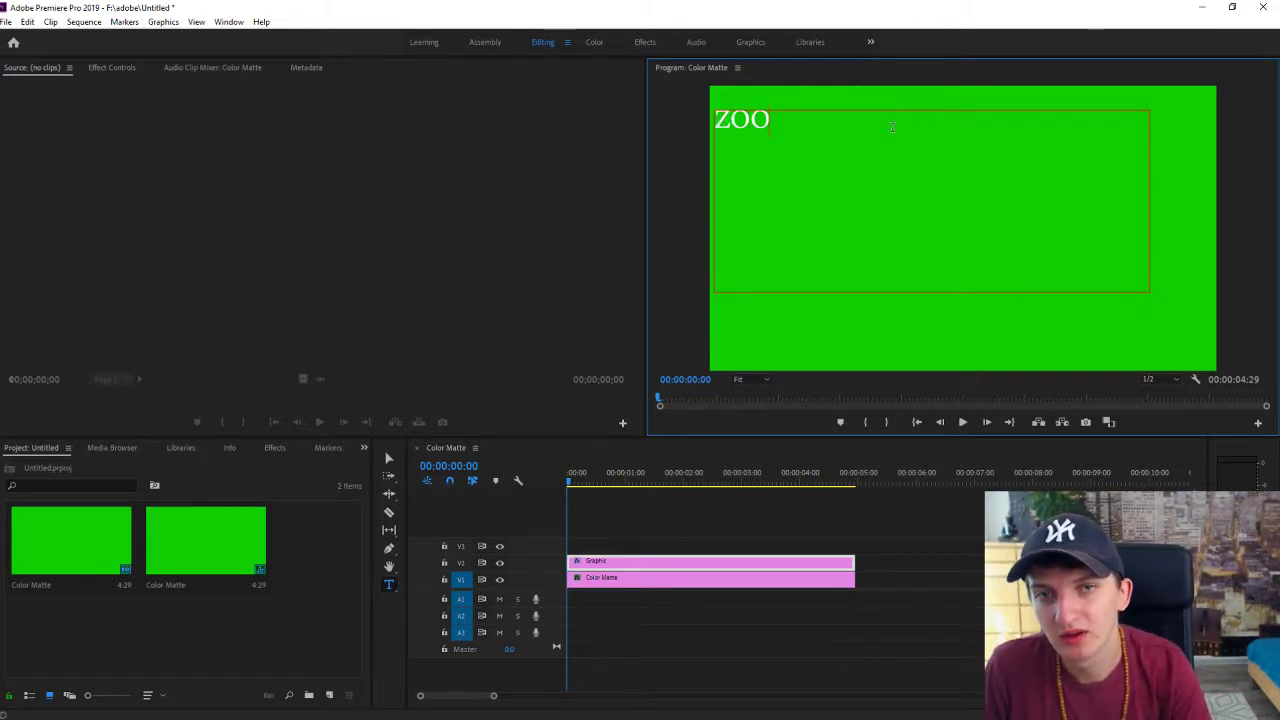
left_click(845, 139)
Set the ZOOM text's font to Poplar Std and its tracking to 42.
left_click(575, 562)
double_click(590, 565)
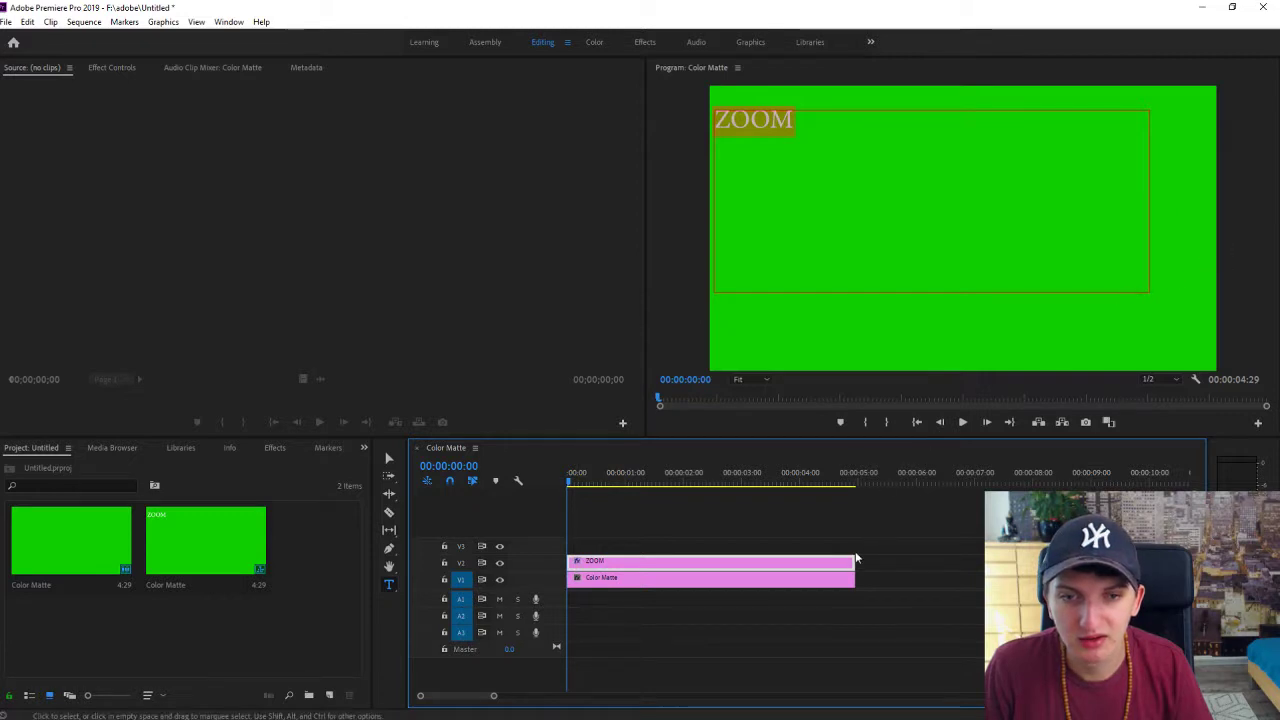
left_click(781, 565)
left_click_drag(781, 565, 853, 565)
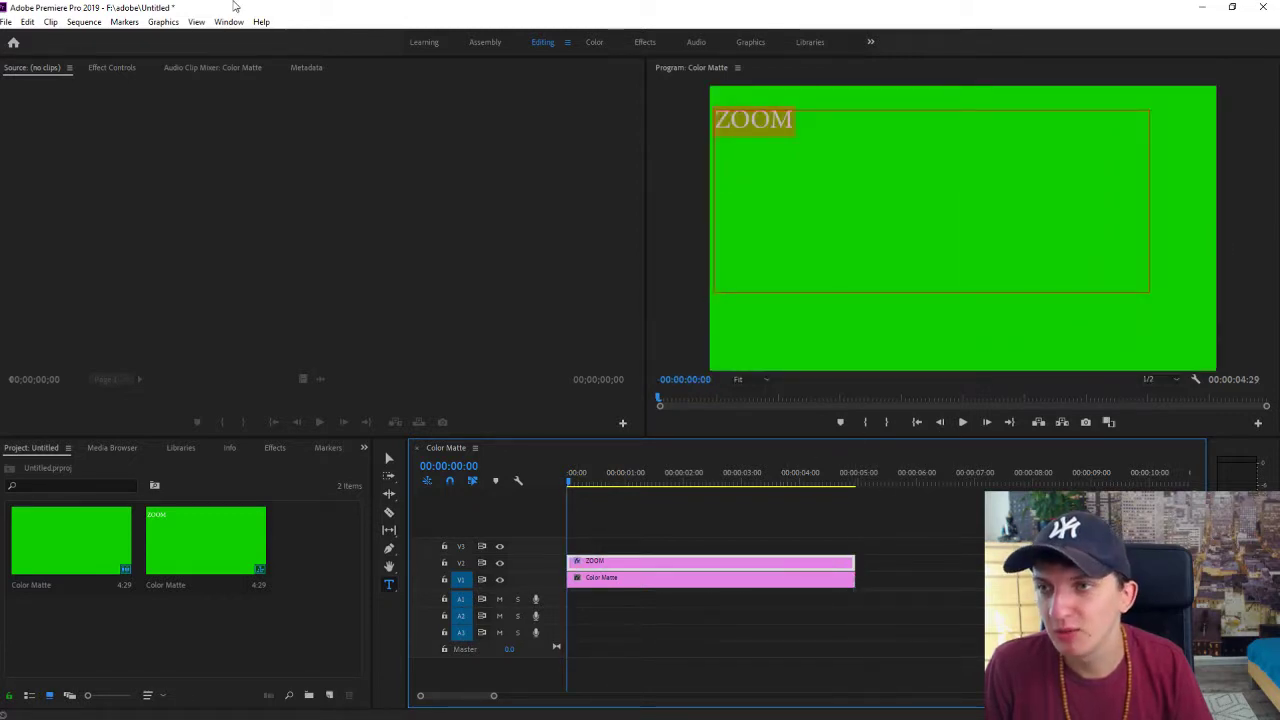
left_click(107, 67)
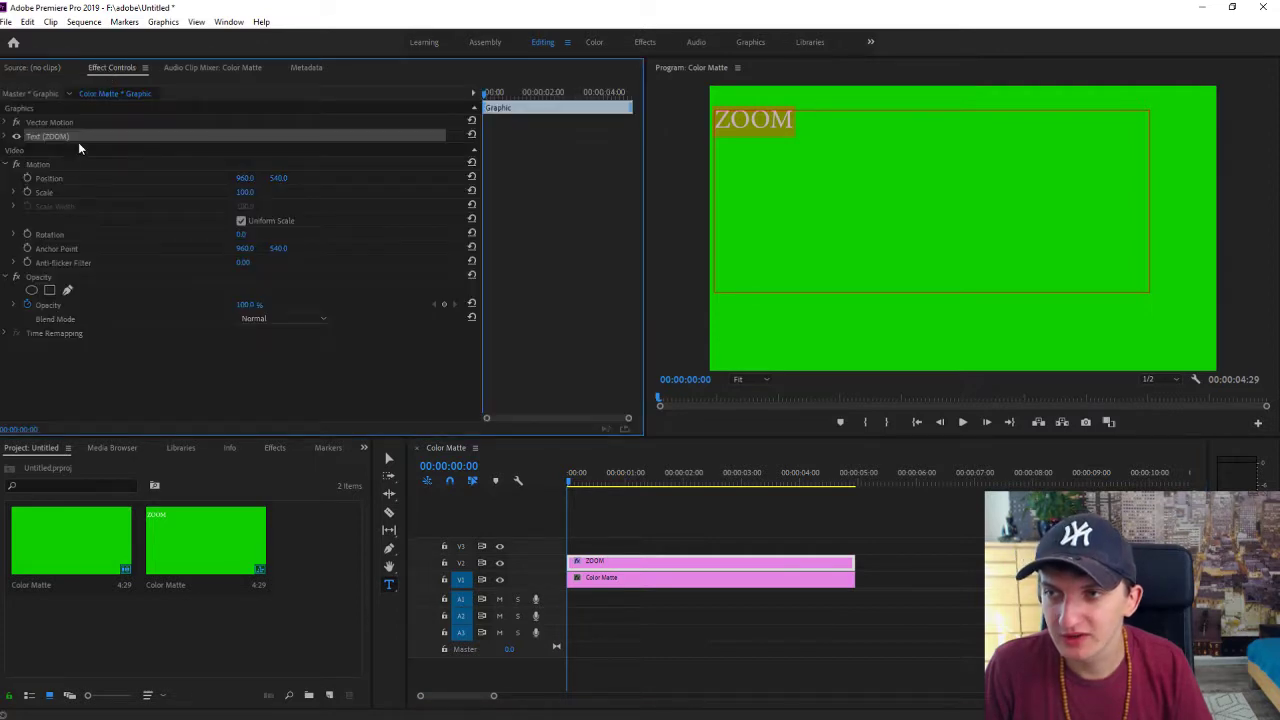
left_click(7, 136)
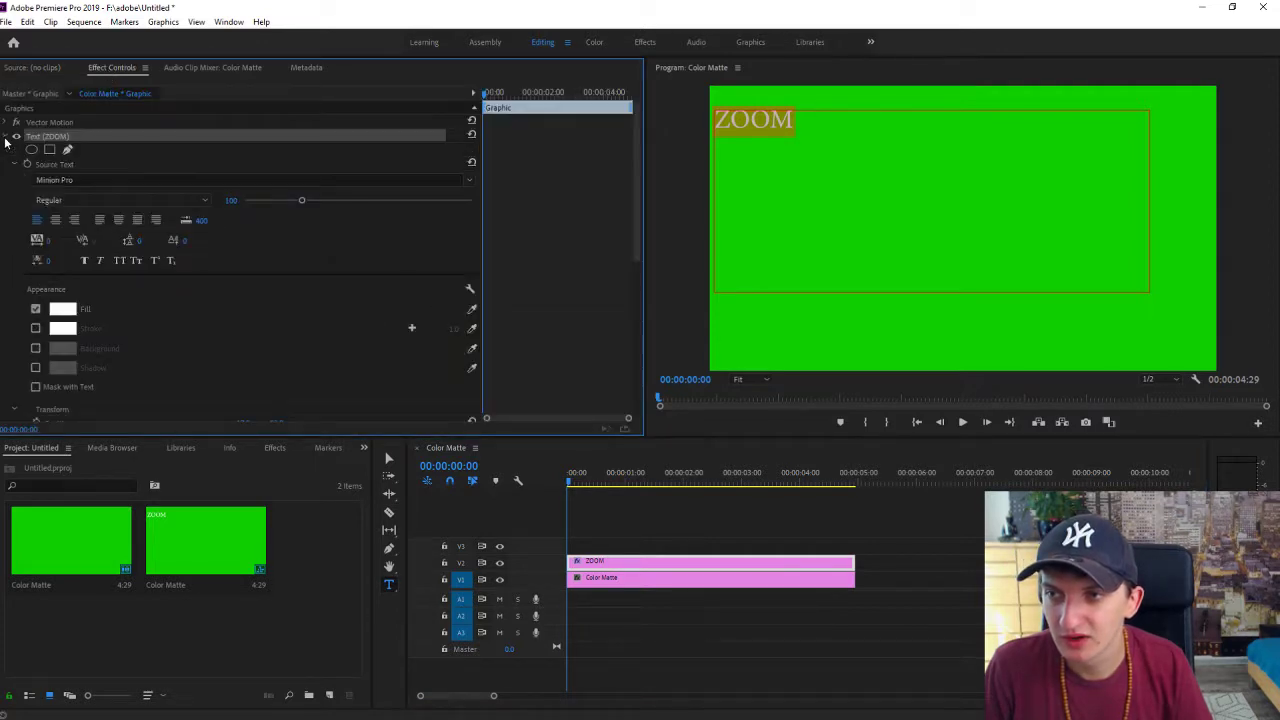
left_click(94, 180)
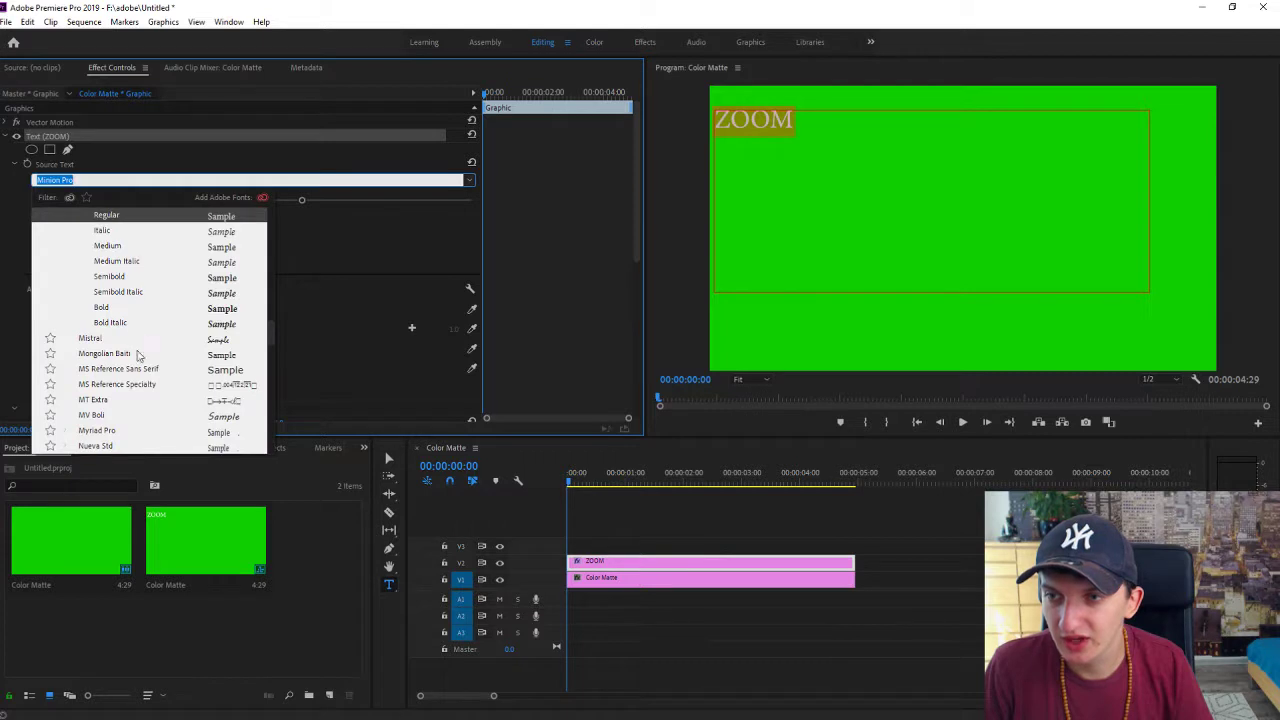
scroll(175, 357, "down", 2)
left_click(183, 432)
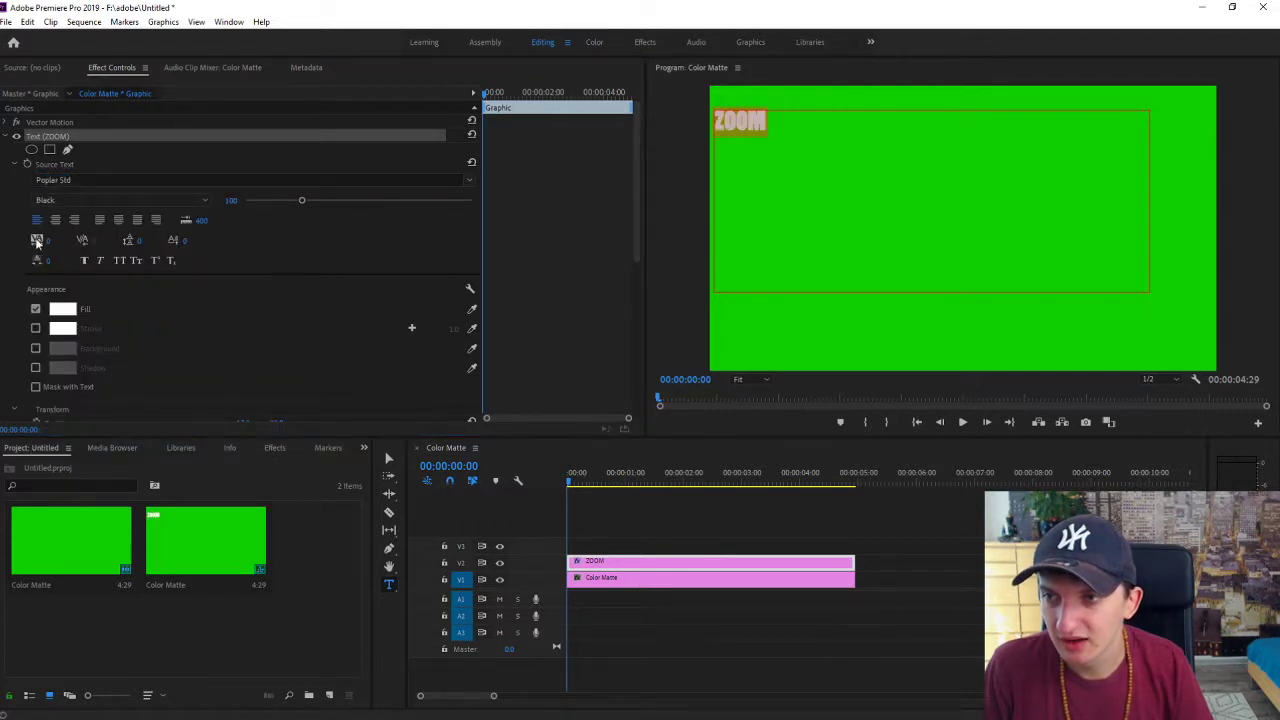
left_click_drag(49, 242, 58, 243)
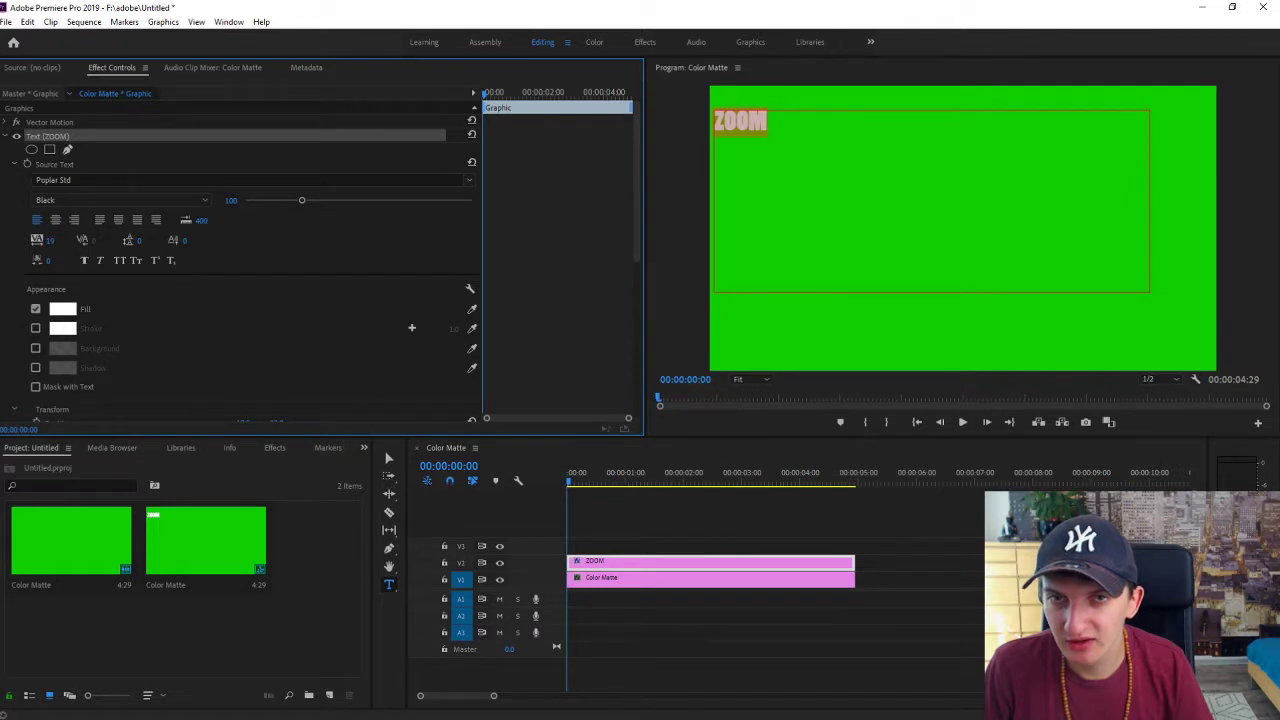
Enlarge the ZOOM text to font size 392 and move it to about position 528.8, 386.8.
scroll(175, 317, "down", 3)
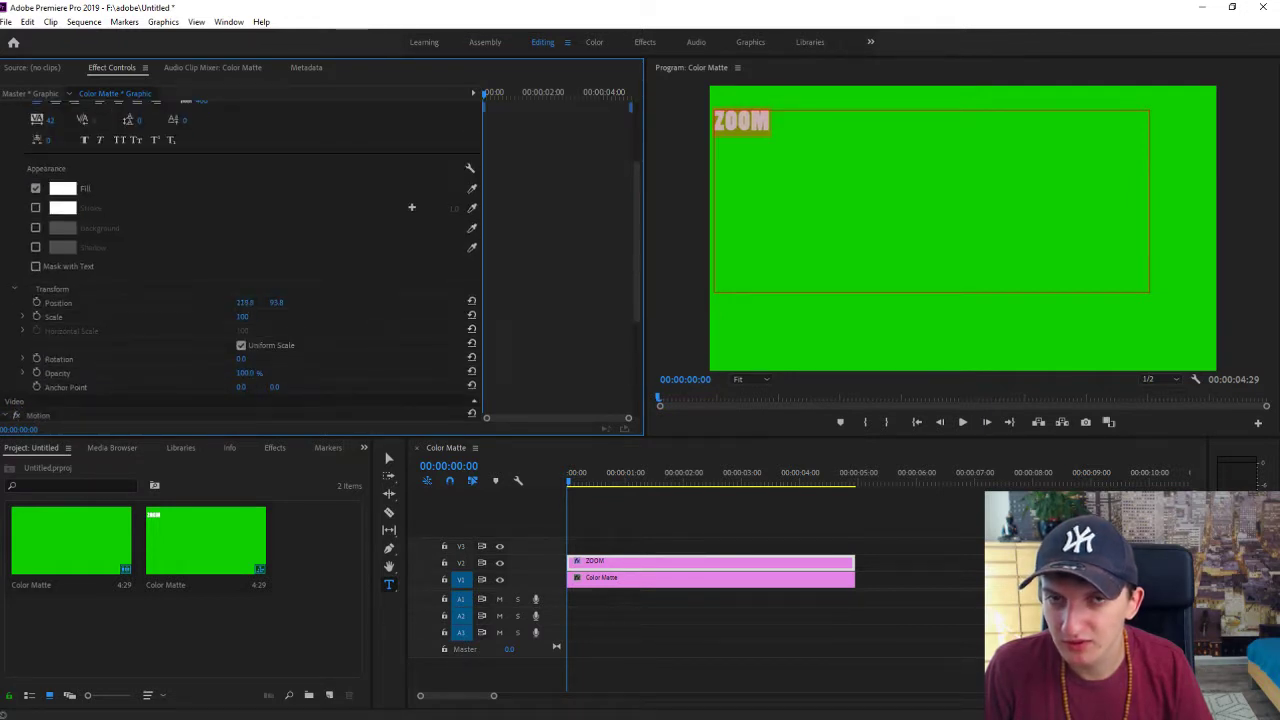
left_click_drag(245, 302, 300, 302)
left_click_drag(82, 302, 558, 302)
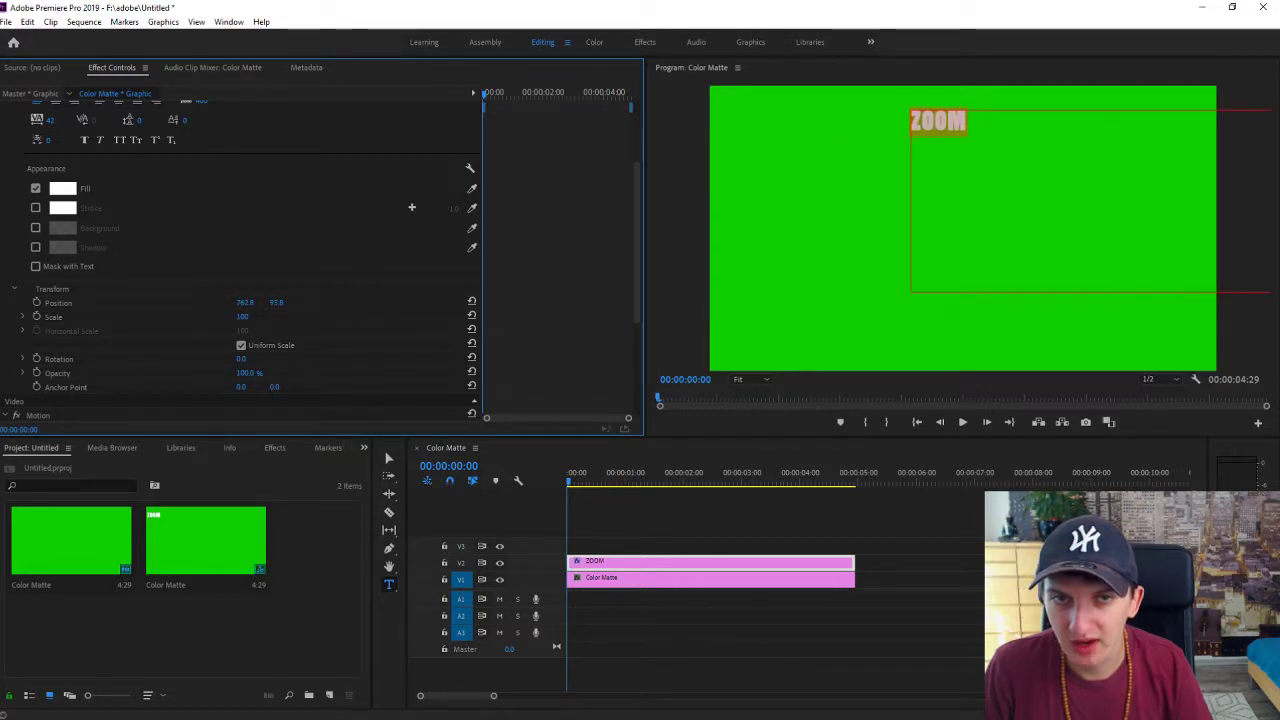
left_click_drag(275, 302, 320, 302)
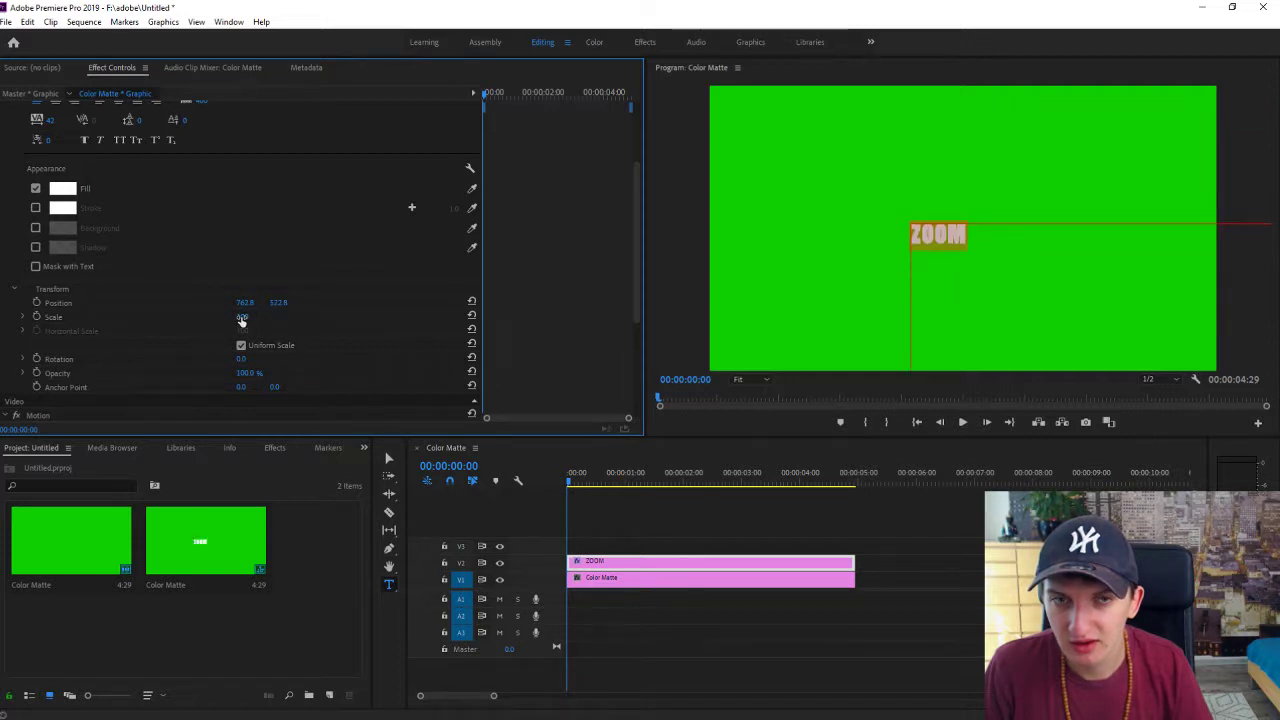
scroll(237, 260, "up", 2)
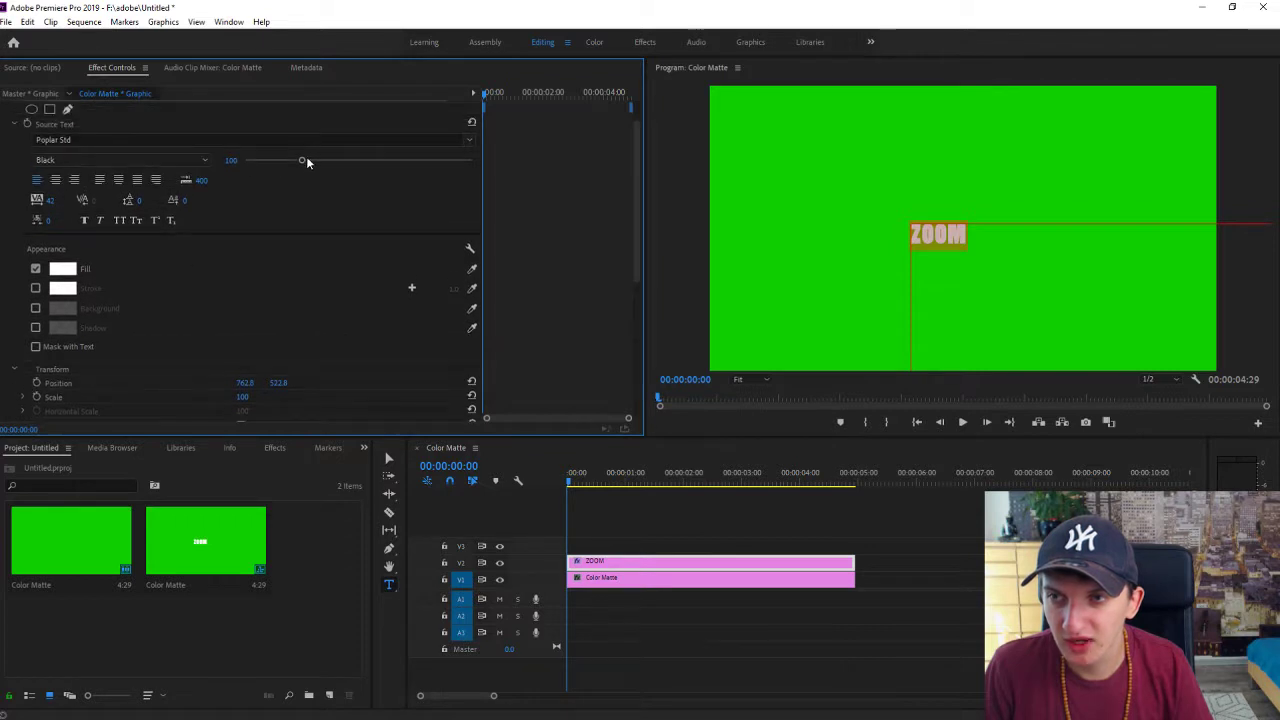
left_click_drag(318, 162, 470, 178)
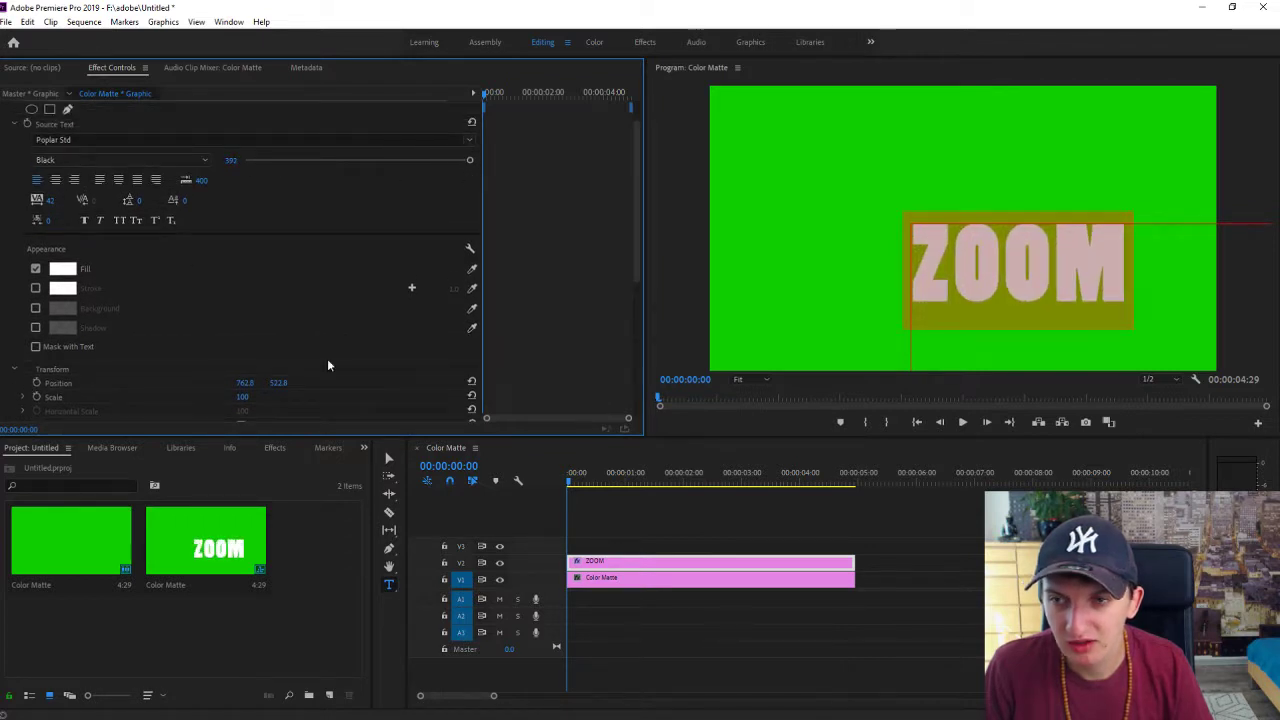
left_click_drag(279, 383, 89, 383)
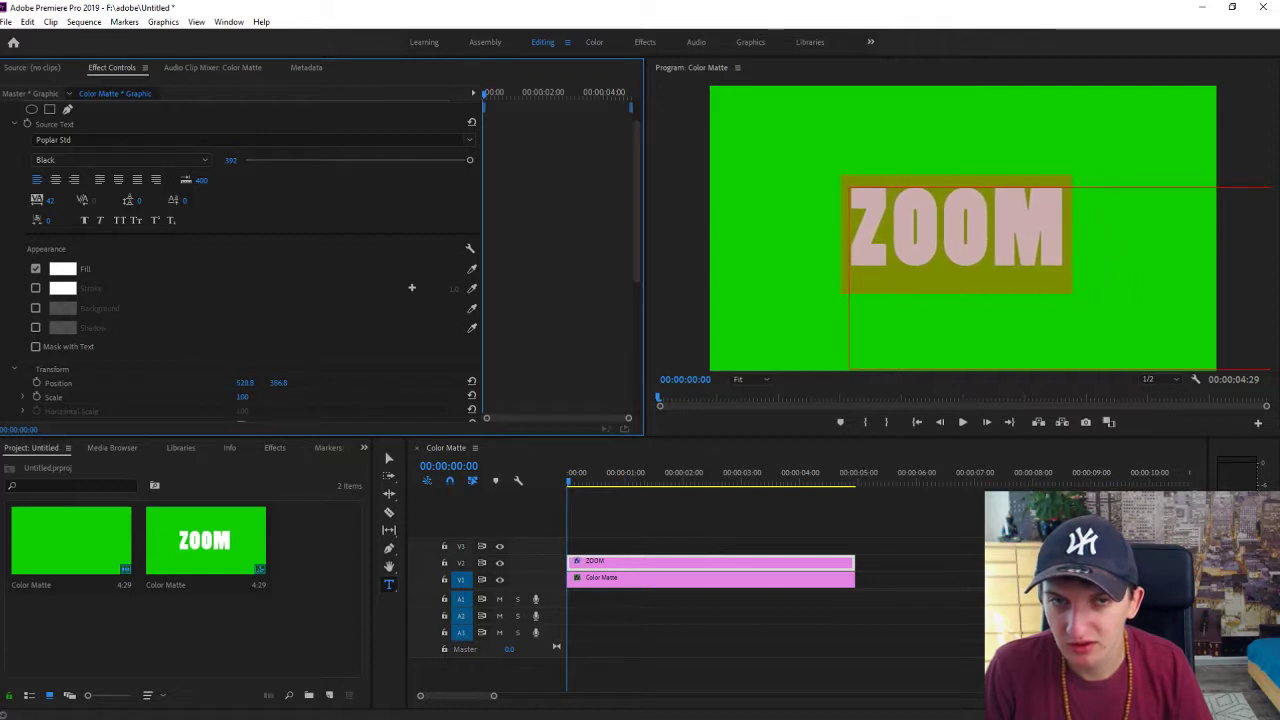
Scale the ZOOM text to 151, set its horizontal position to 331.8 and raise it to centre it in the frame.
left_click(243, 398)
left_click(232, 399)
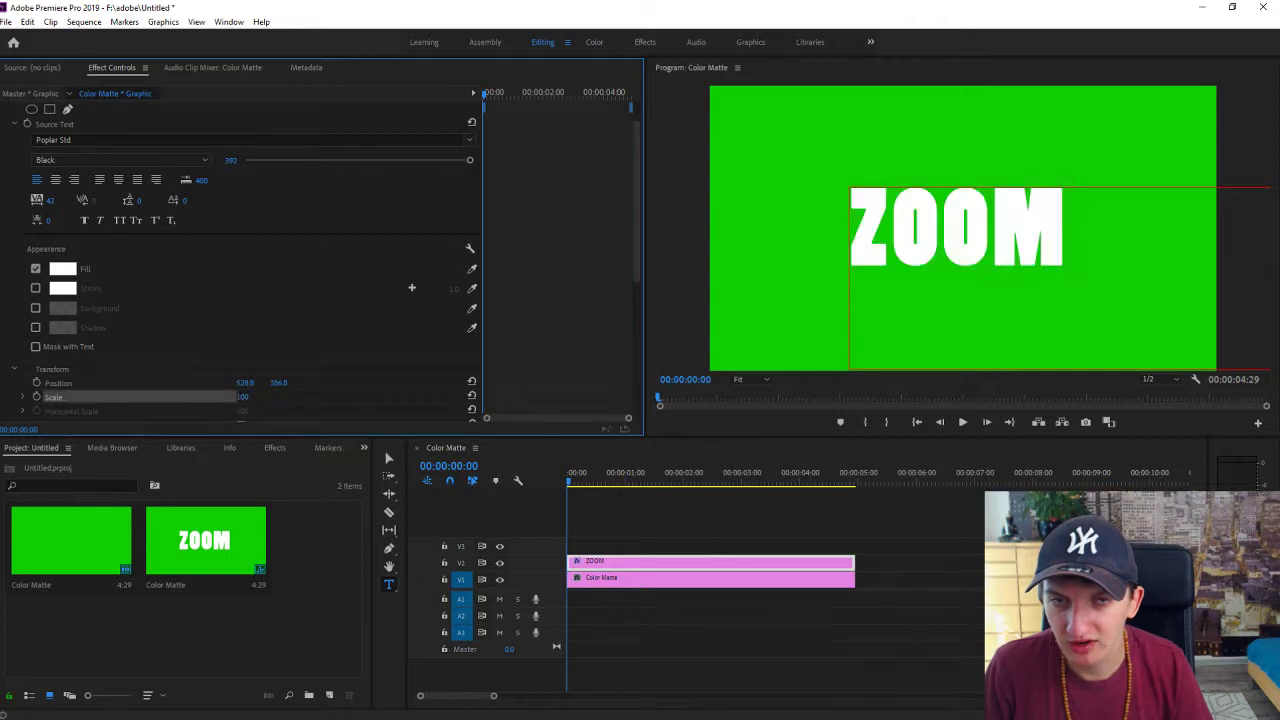
left_click_drag(243, 397, 123, 383)
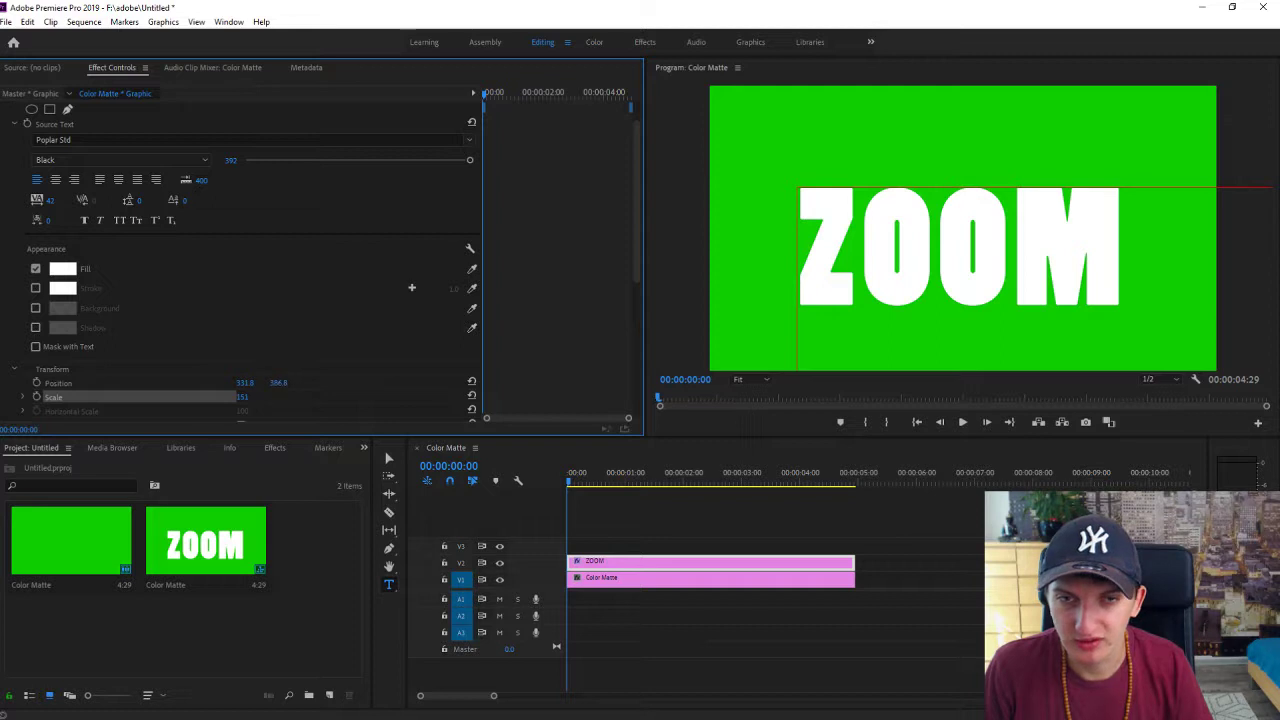
left_click_drag(278, 383, 238, 383)
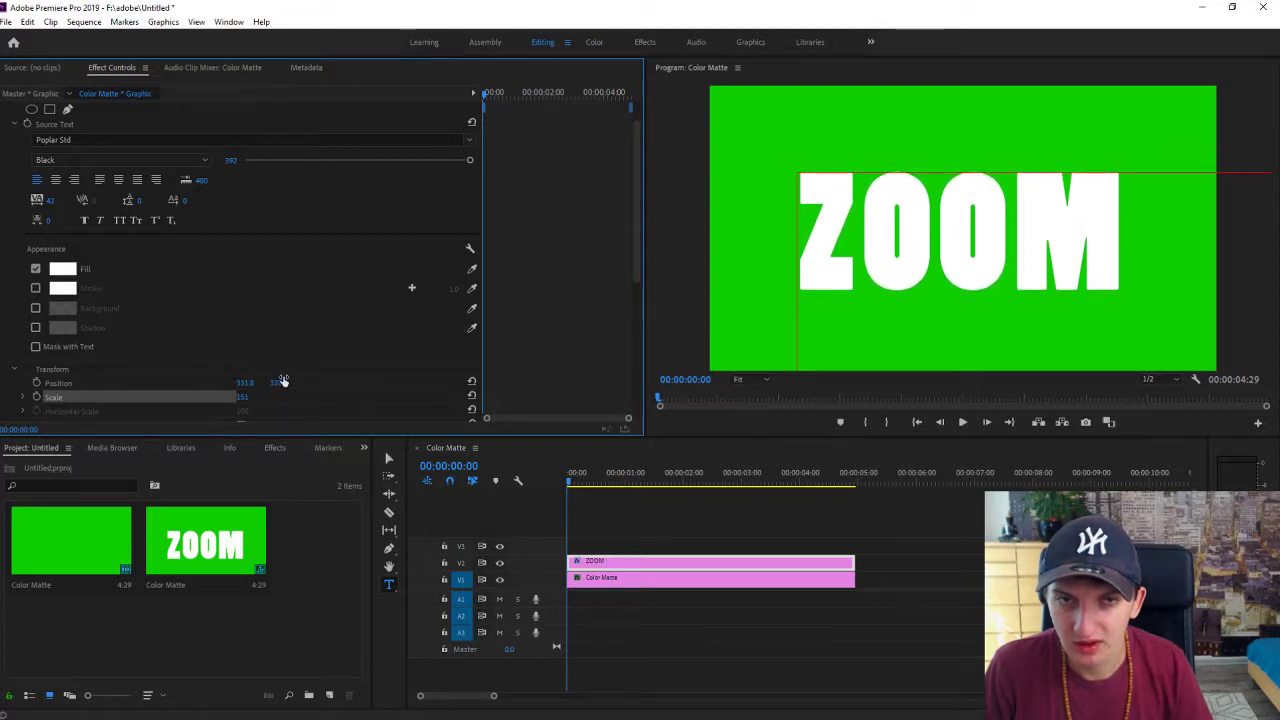
left_click(895, 511)
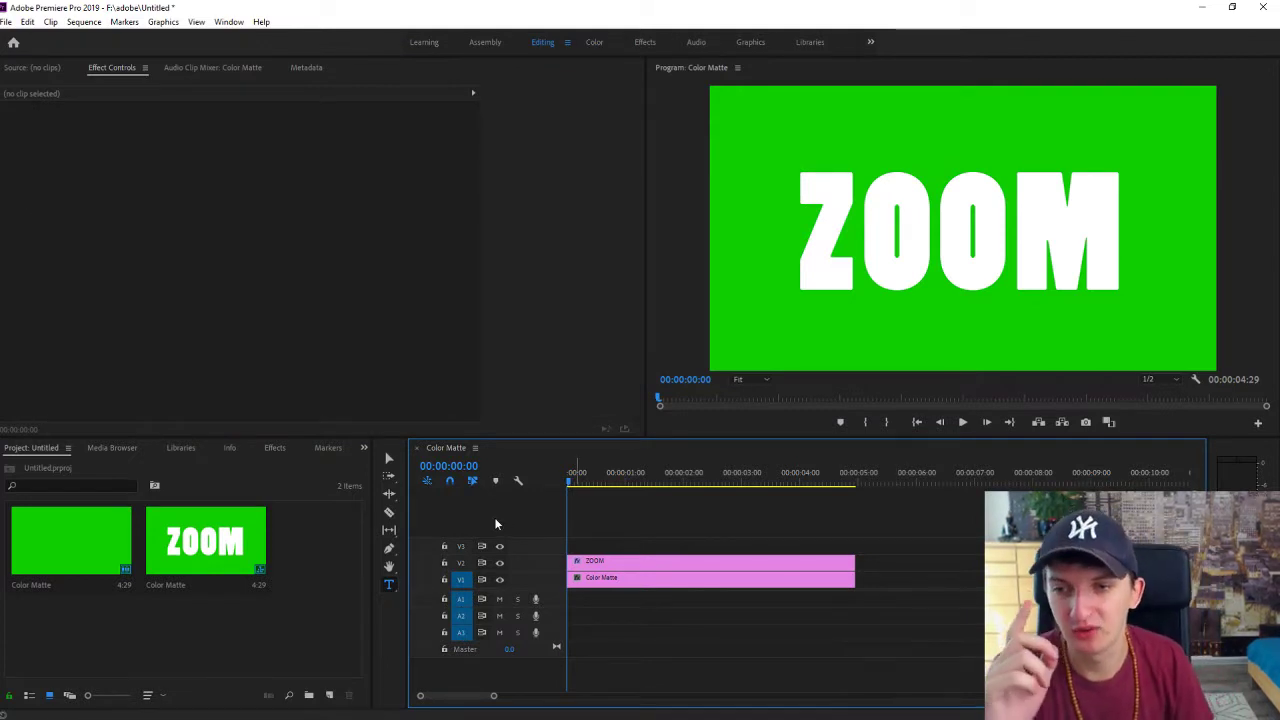
Keyframe the ZOOM clip's motion scale from 347 at the start to 105 at 00:00:01:26.
left_click(632, 563)
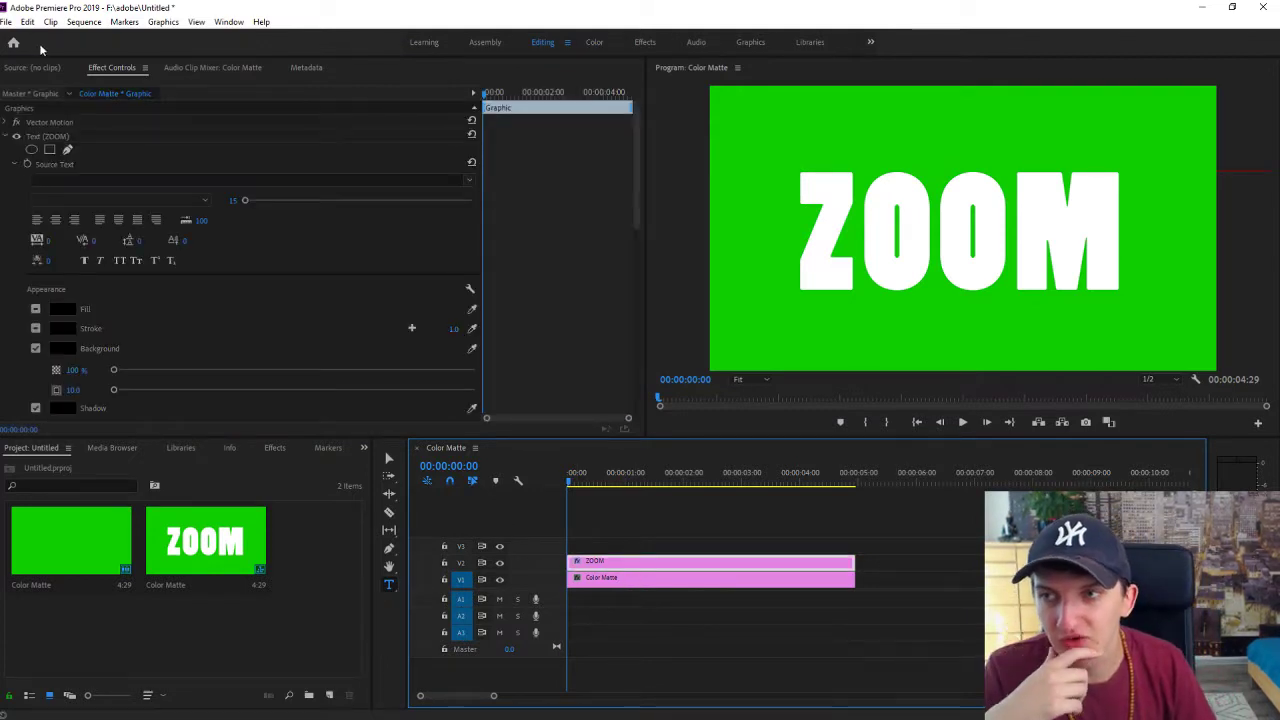
left_click(5, 138)
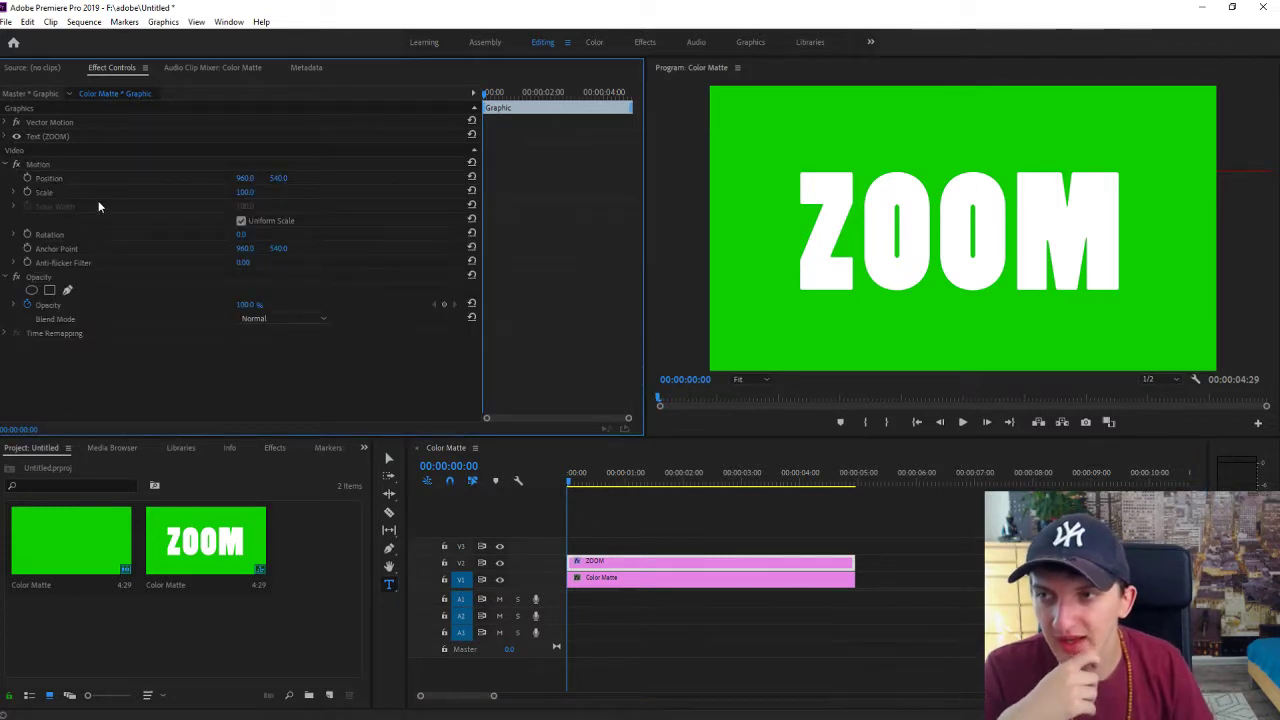
left_click(27, 193)
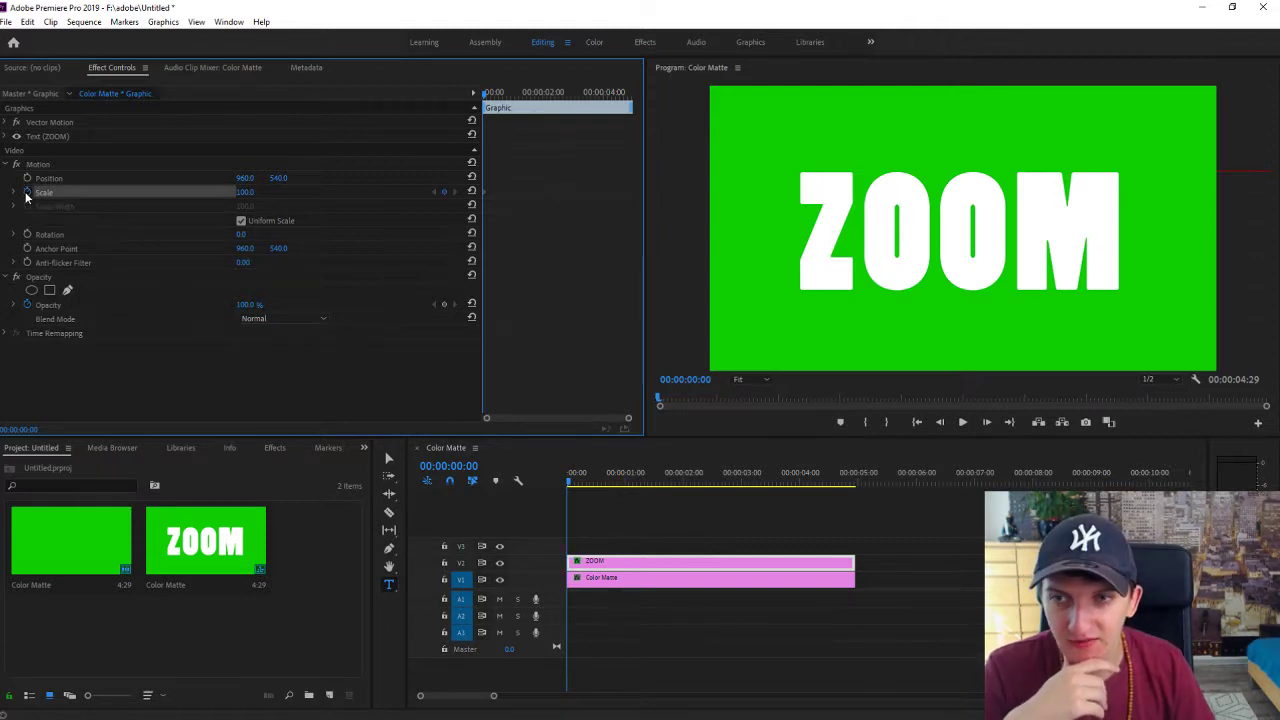
left_click_drag(245, 192, 320, 192)
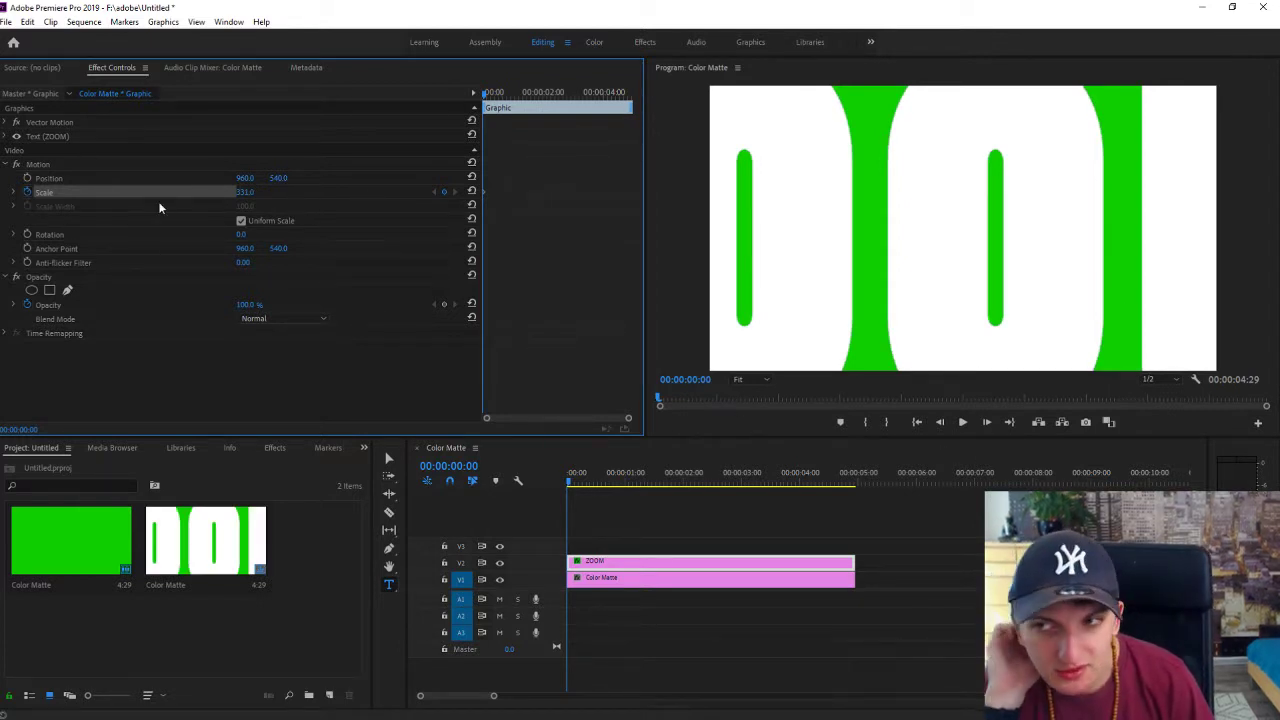
left_click_drag(245, 192, 261, 192)
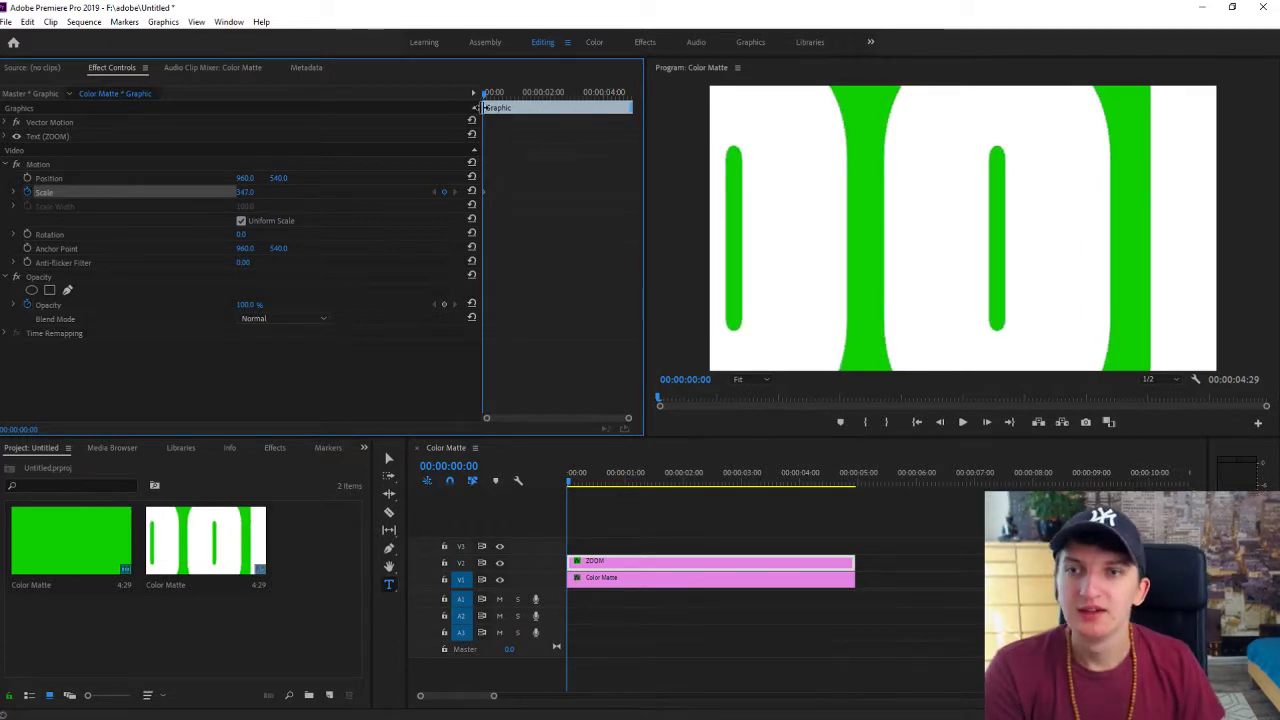
left_click_drag(486, 96, 541, 110)
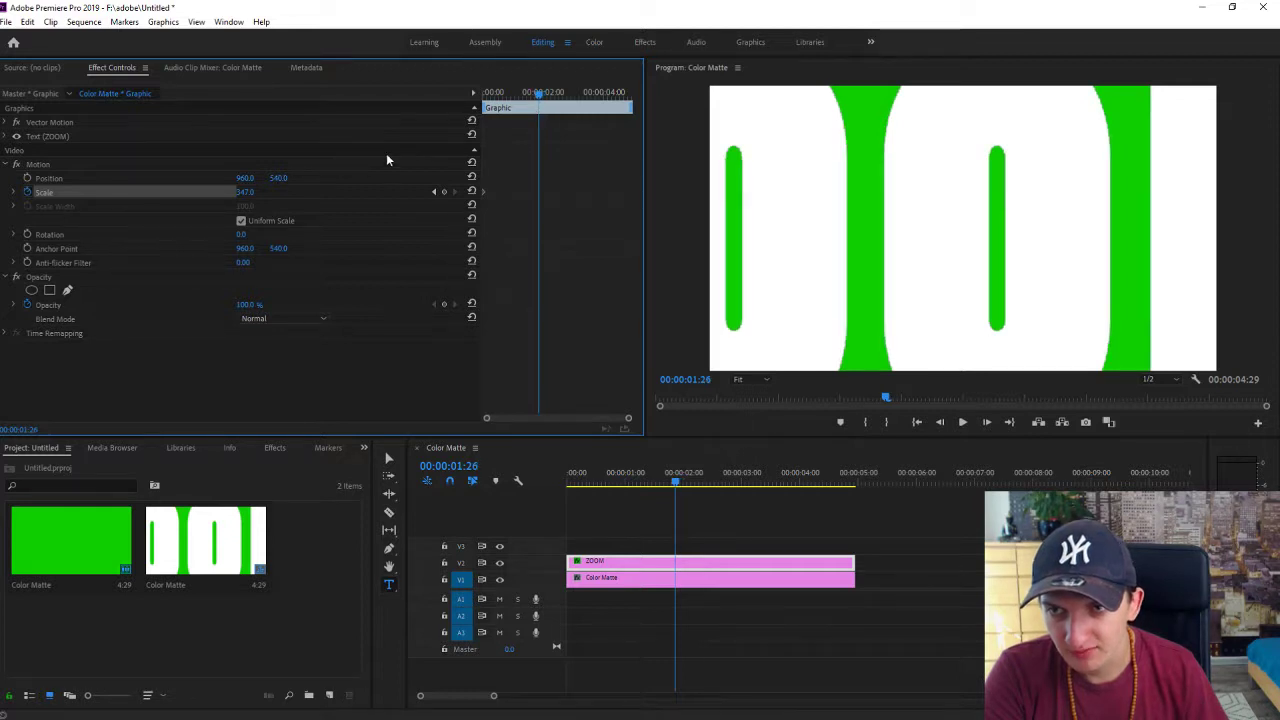
left_click_drag(245, 191, 189, 191)
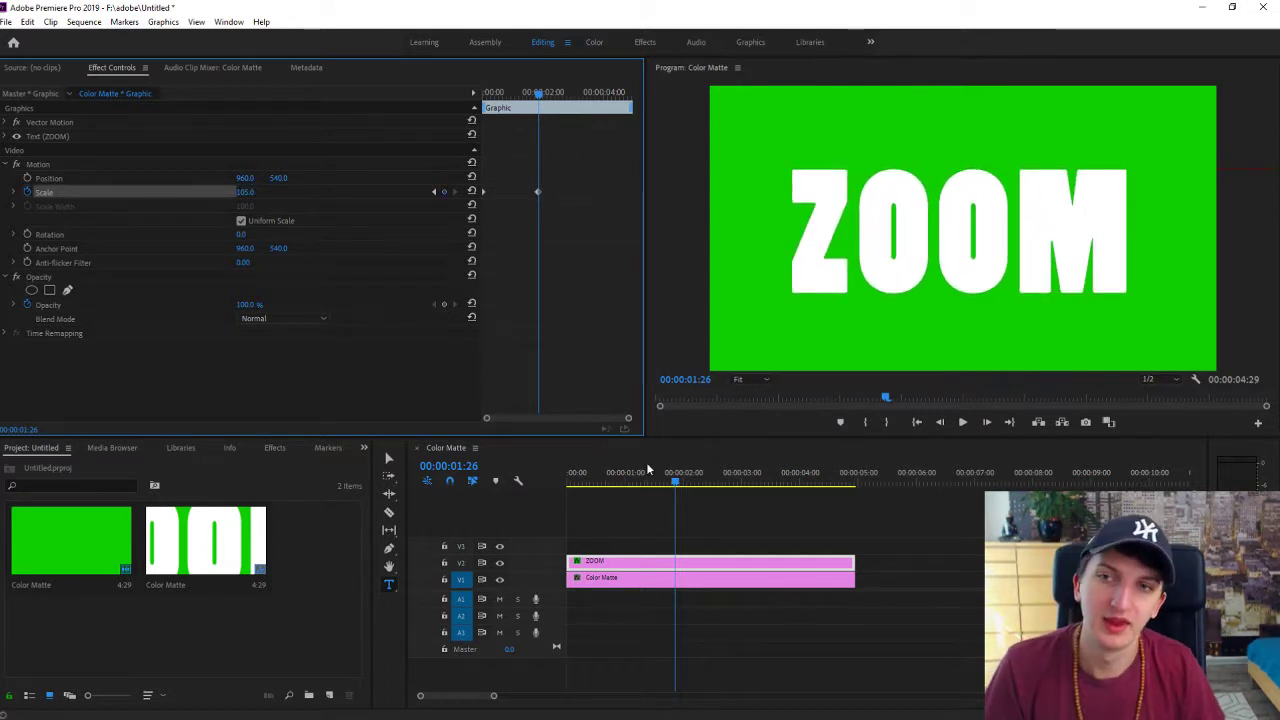
Preview the zoom, move the ending scale keyframe earlier to 00:00:00:17, and play the faster animation from the start.
left_click_drag(675, 483, 398, 496)
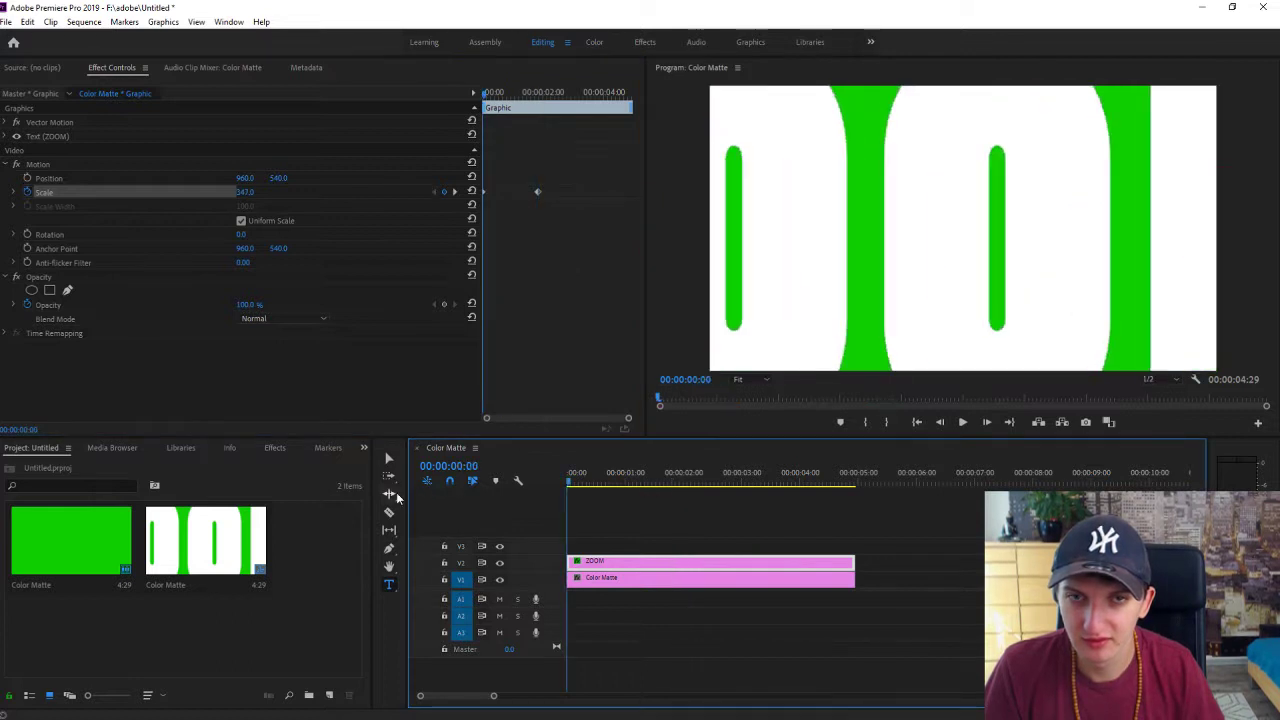
key("space")
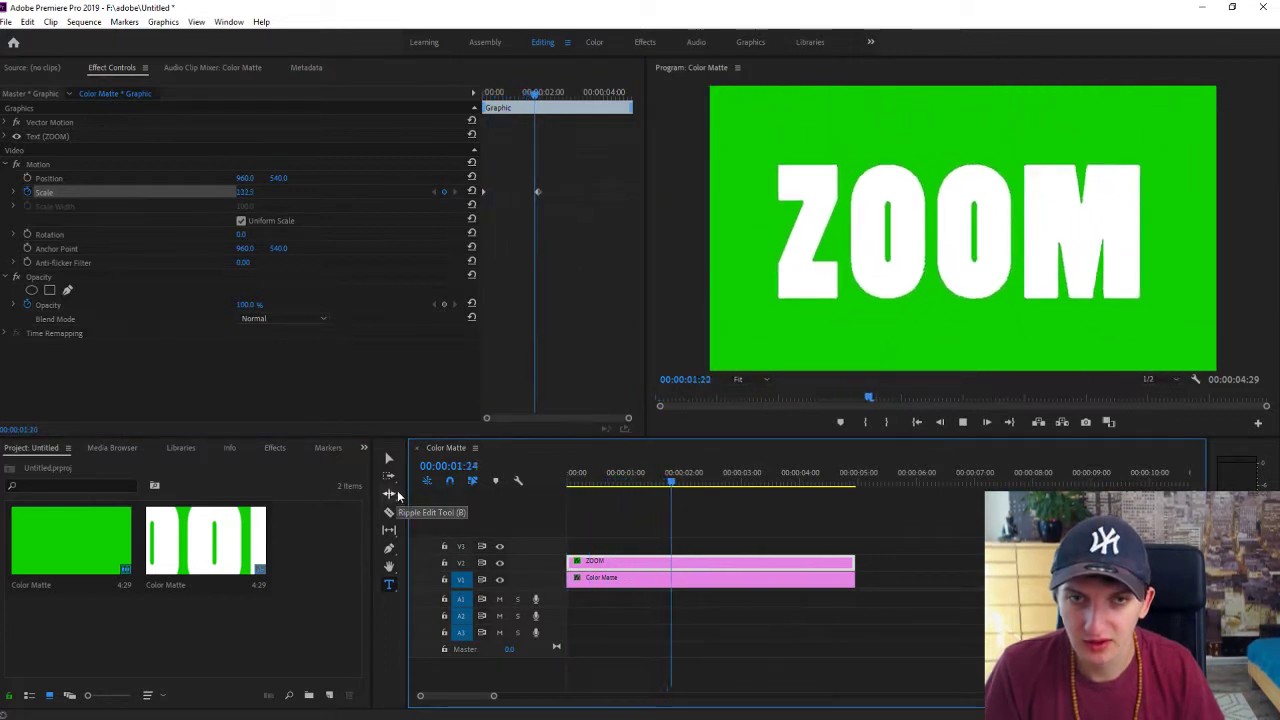
key("space")
left_click_drag(537, 191, 501, 194)
left_click_drag(544, 96, 434, 100)
key("space")
key("space")
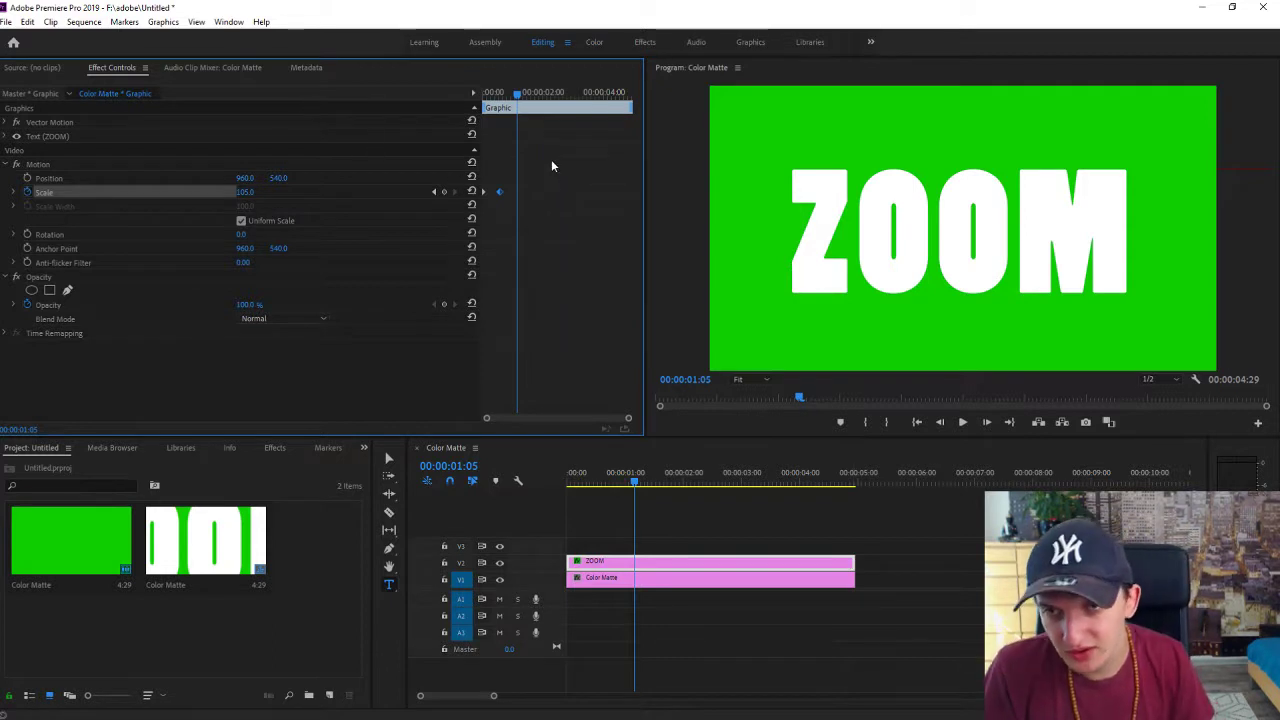
Apply Ease In to the ZOOM clip's scale keyframes and play the animation from the start.
right_click(497, 192)
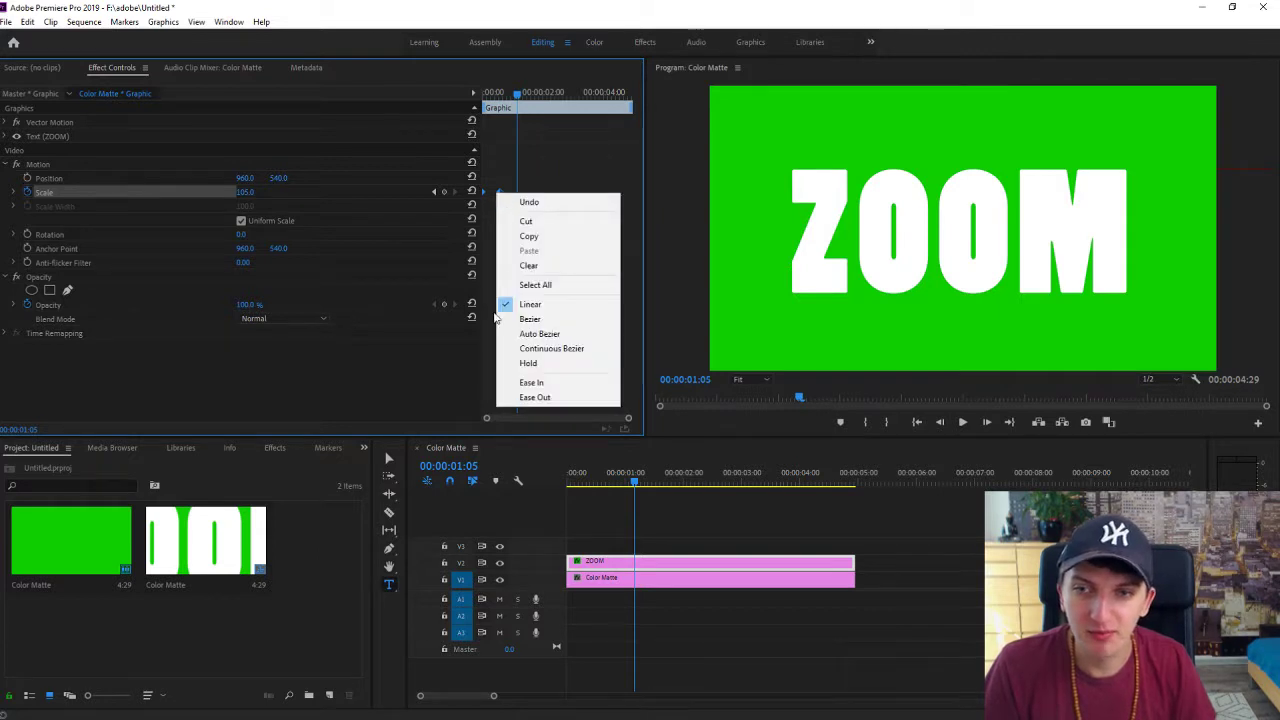
left_click(612, 383)
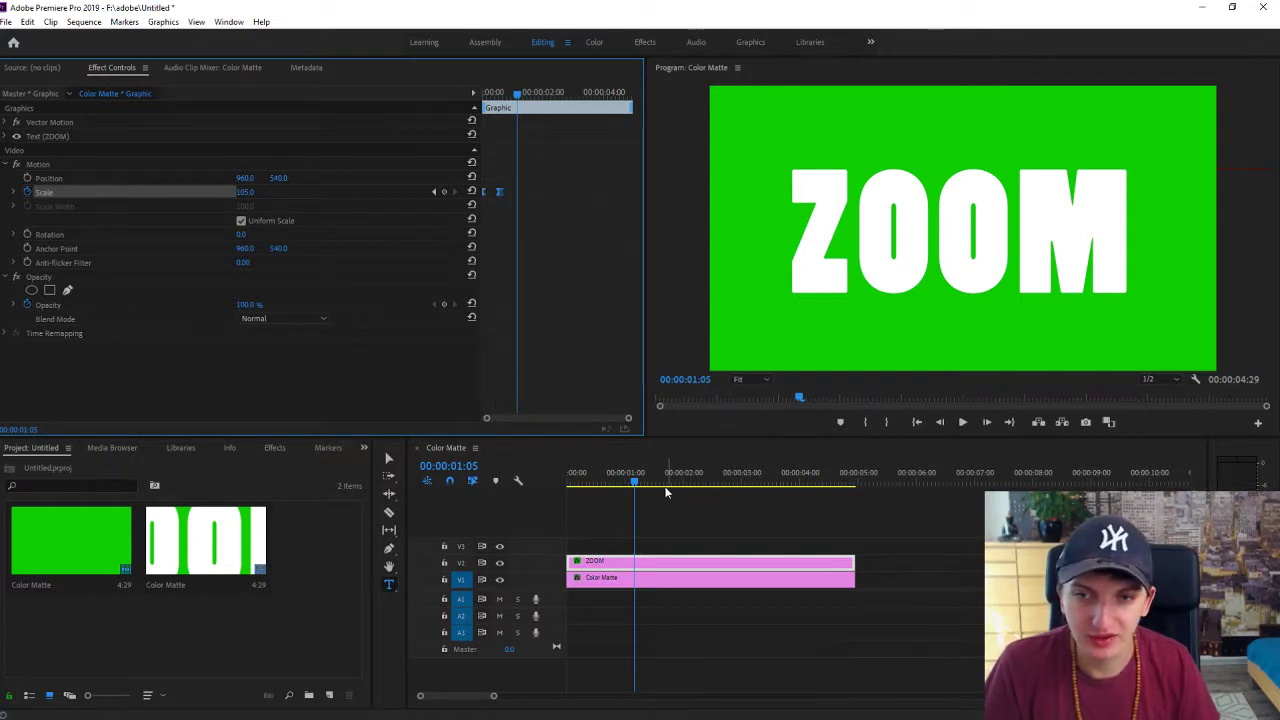
left_click_drag(634, 490, 567, 494)
key("space")
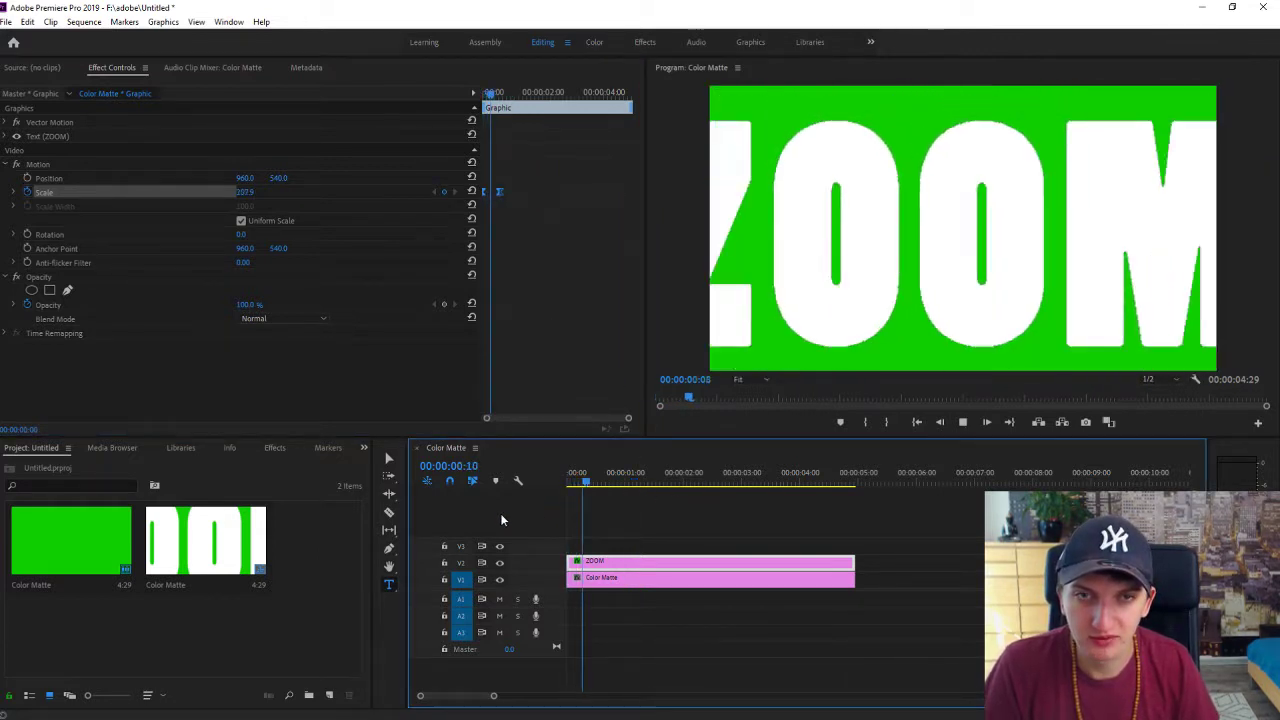
key("space")
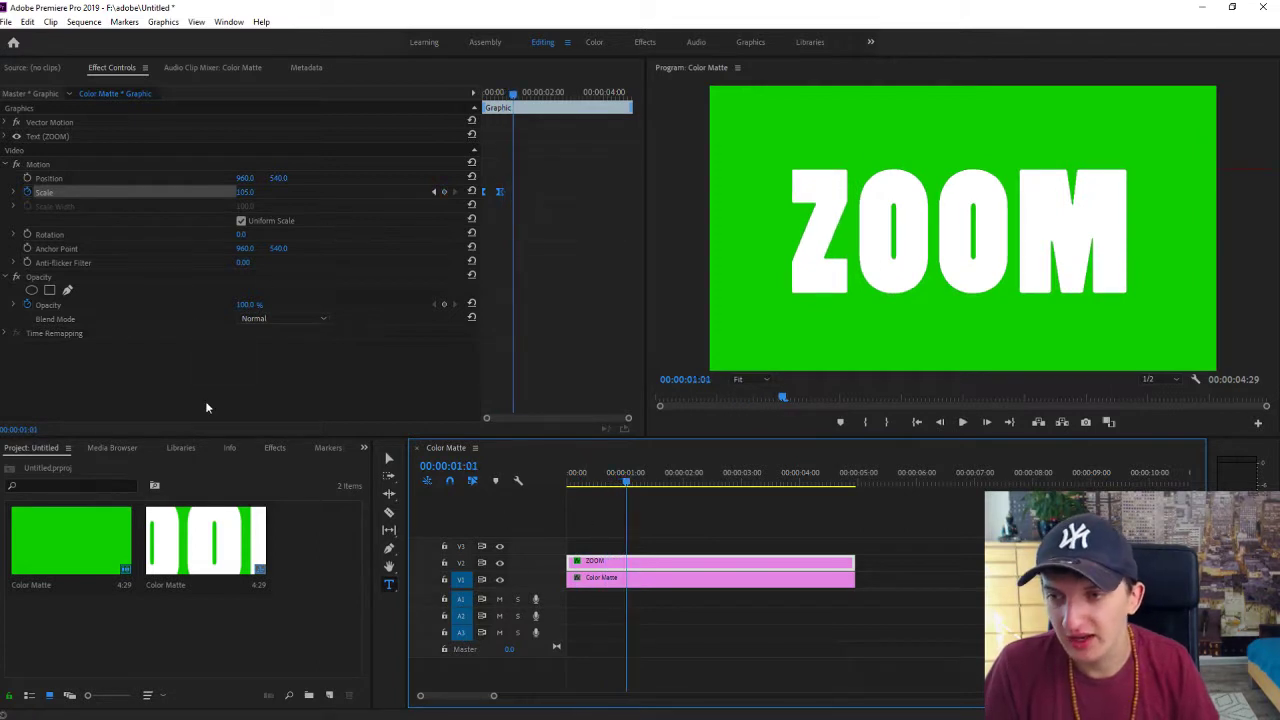
Search the effects library for blur and find the Blur & Sharpen video effects.
left_click(275, 448)
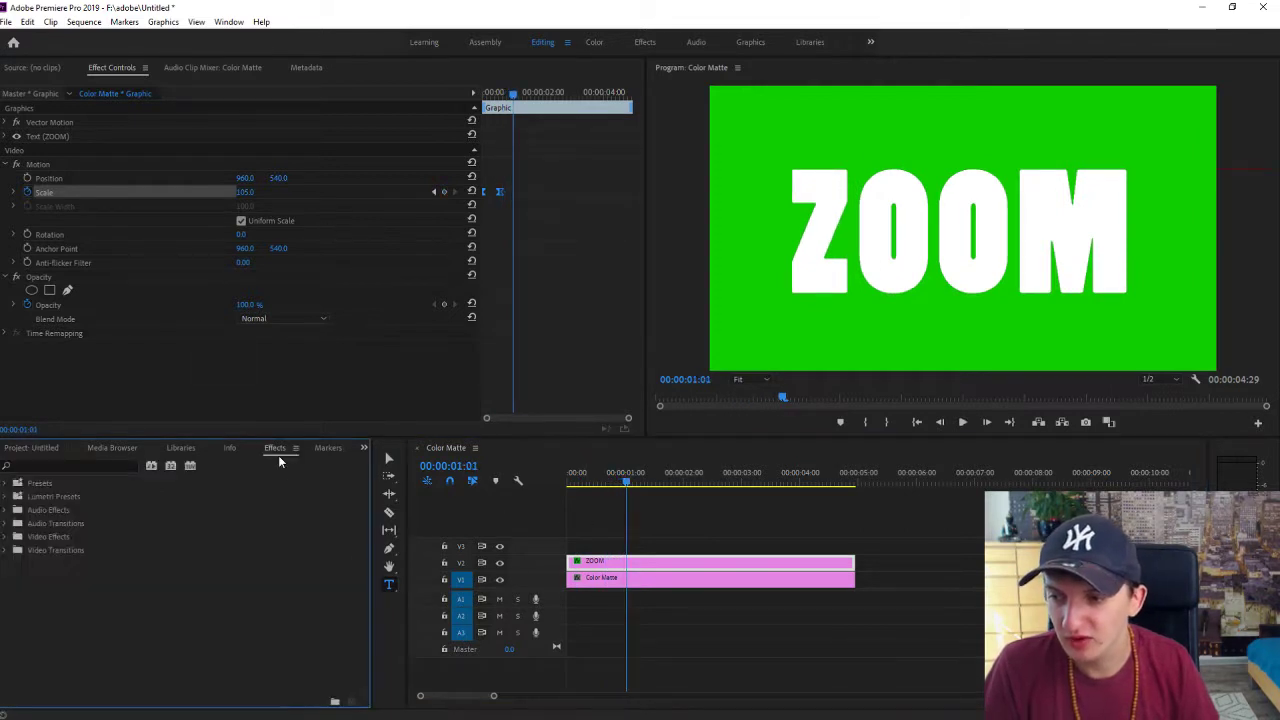
left_click(120, 466)
type("blur")
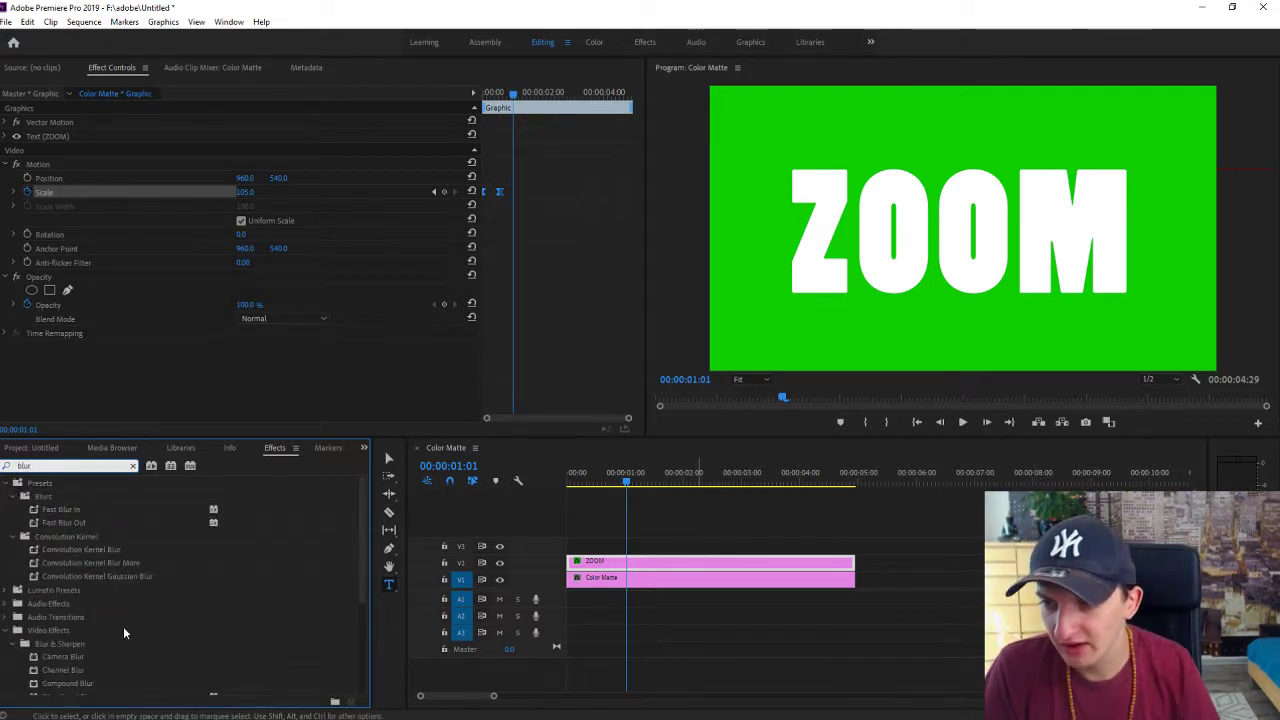
scroll(103, 577, "down", 2)
scroll(103, 577, "down", 1)
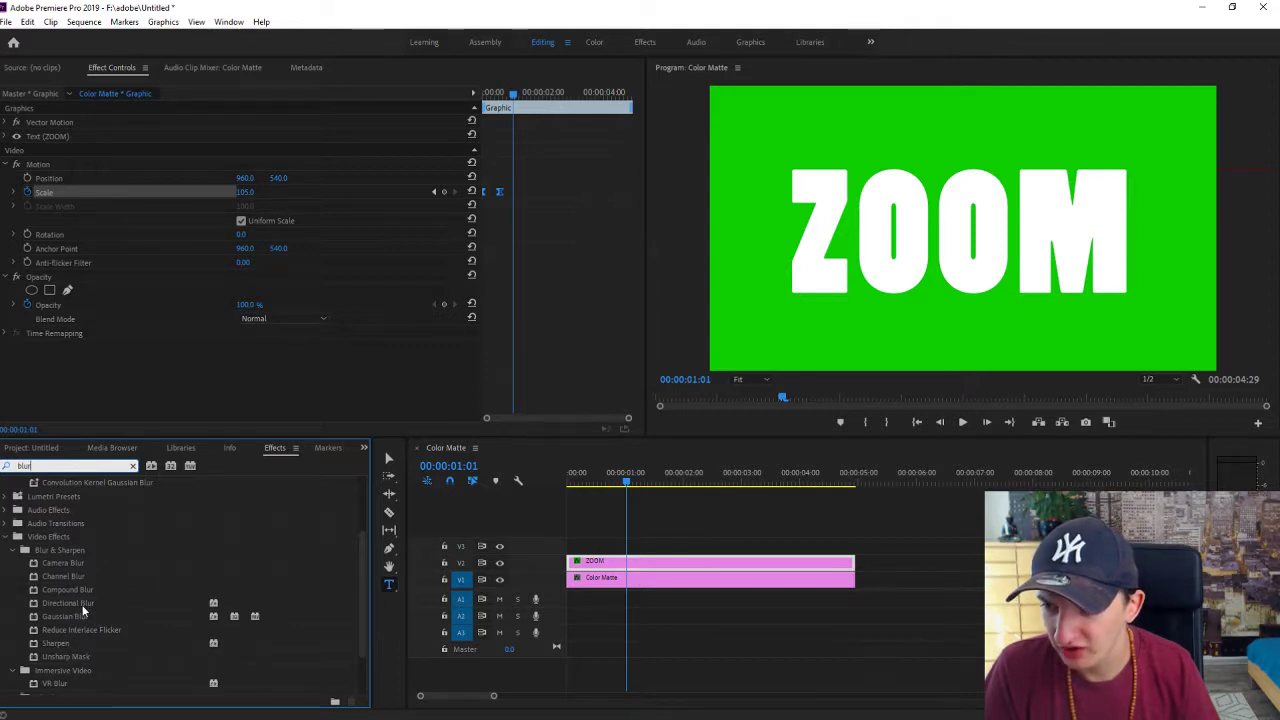
Try Directional Blur on the ZOOM clip, testing its direction at the first frame, and remove the effect.
left_click(83, 607)
left_click_drag(363, 481, 590, 562)
left_click_drag(515, 92, 463, 97)
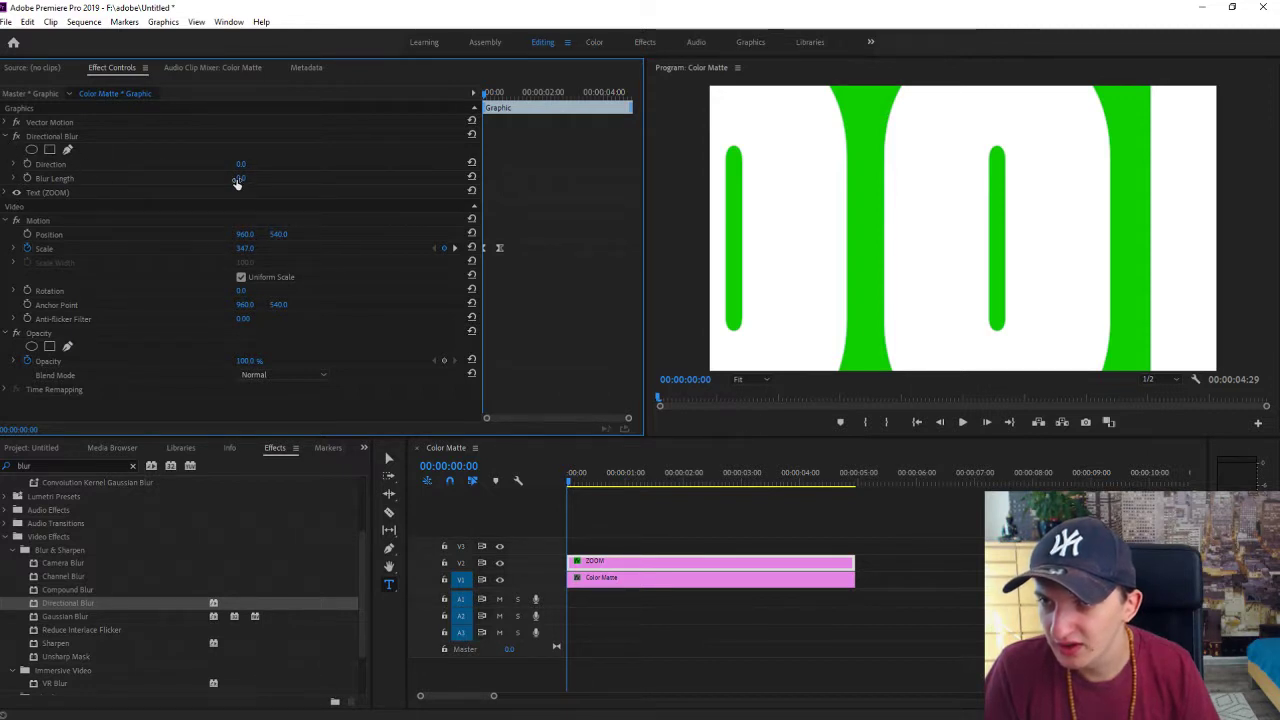
mouse_move(240, 163)
left_mouse_down()
mouse_move(300, 163)
mouse_move(251, 163)
left_mouse_up()
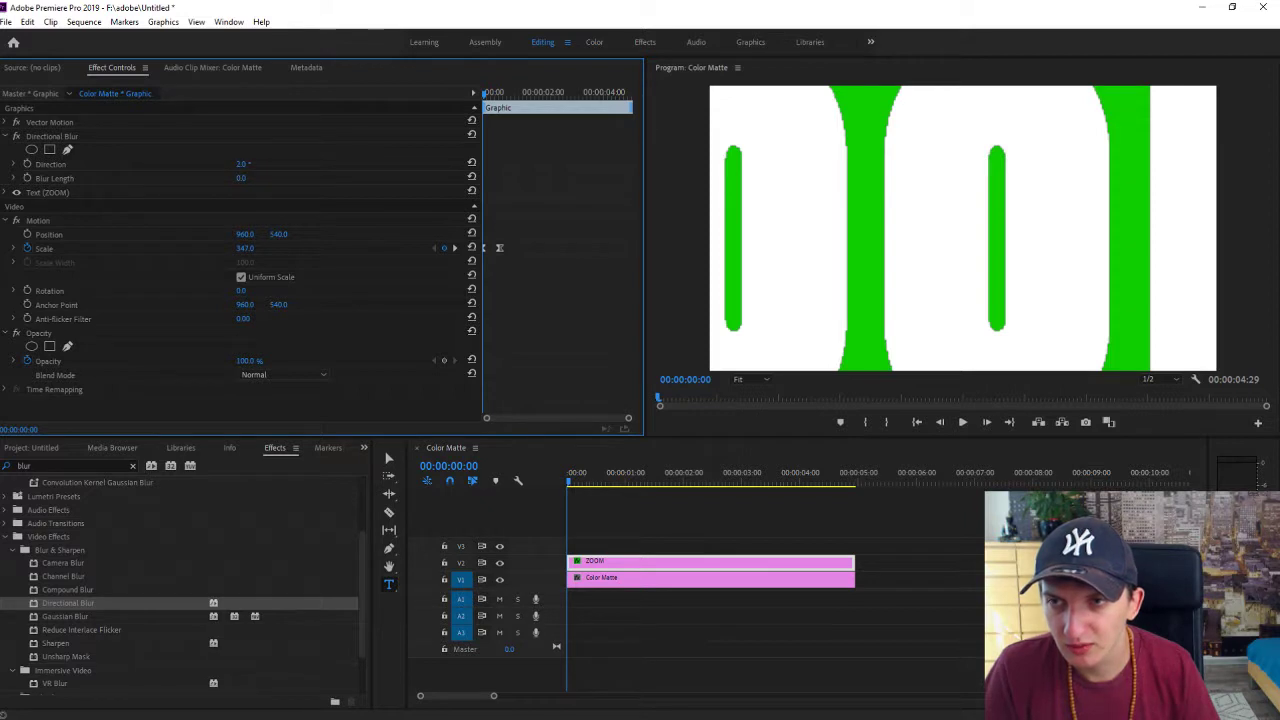
left_click_drag(261, 164, 189, 178)
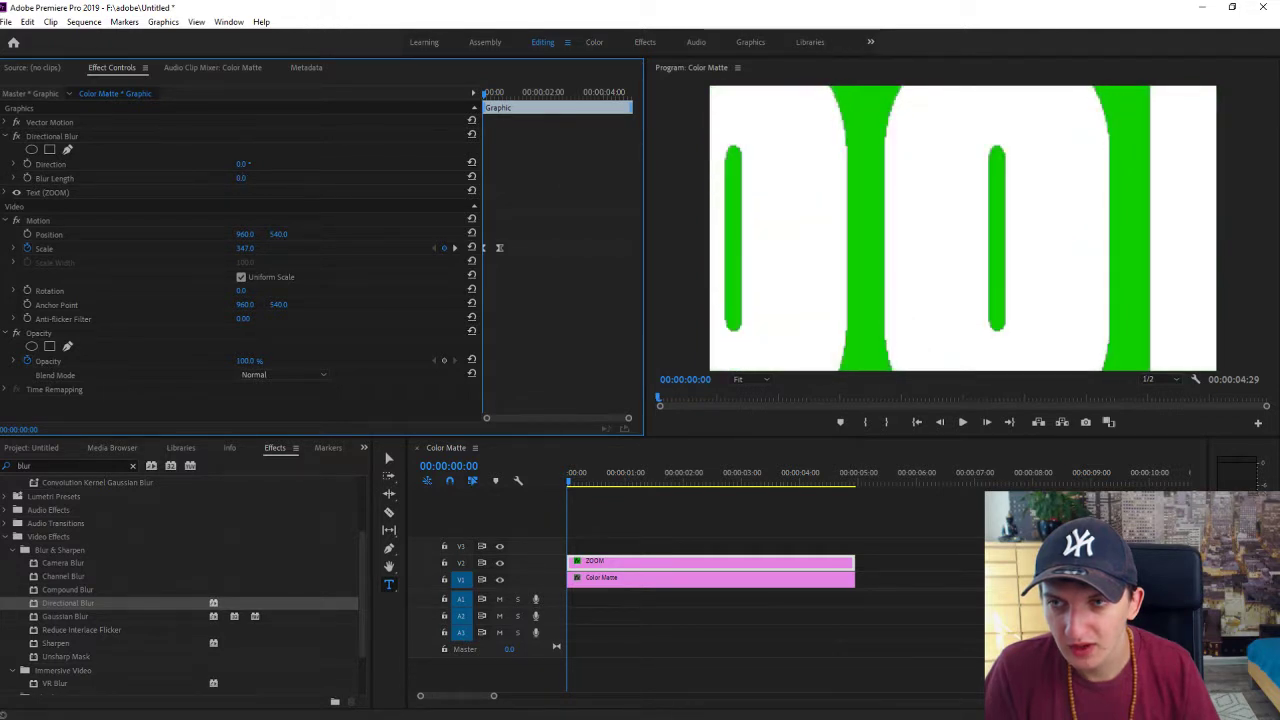
left_click(143, 134)
key("Delete")
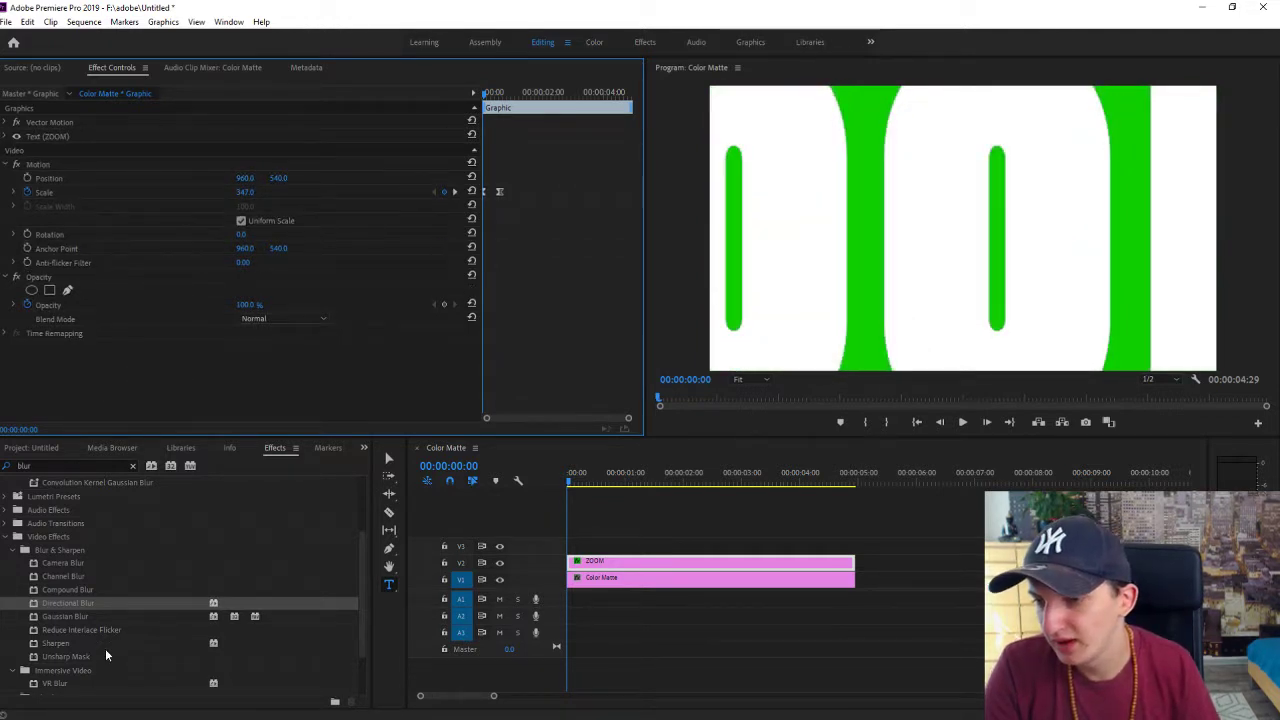
Apply Gaussian Blur to the ZOOM clip and keyframe its blurriness at 25 on the first frame.
left_click(91, 617)
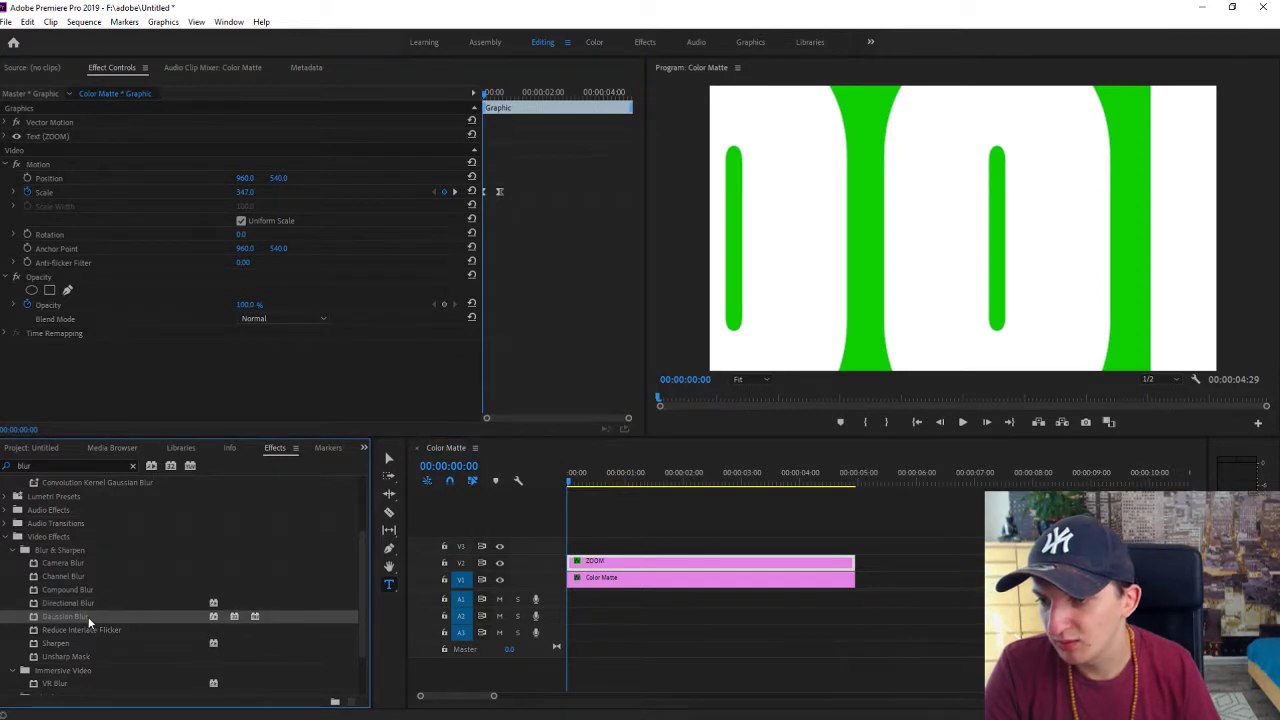
left_click_drag(88, 622, 624, 564)
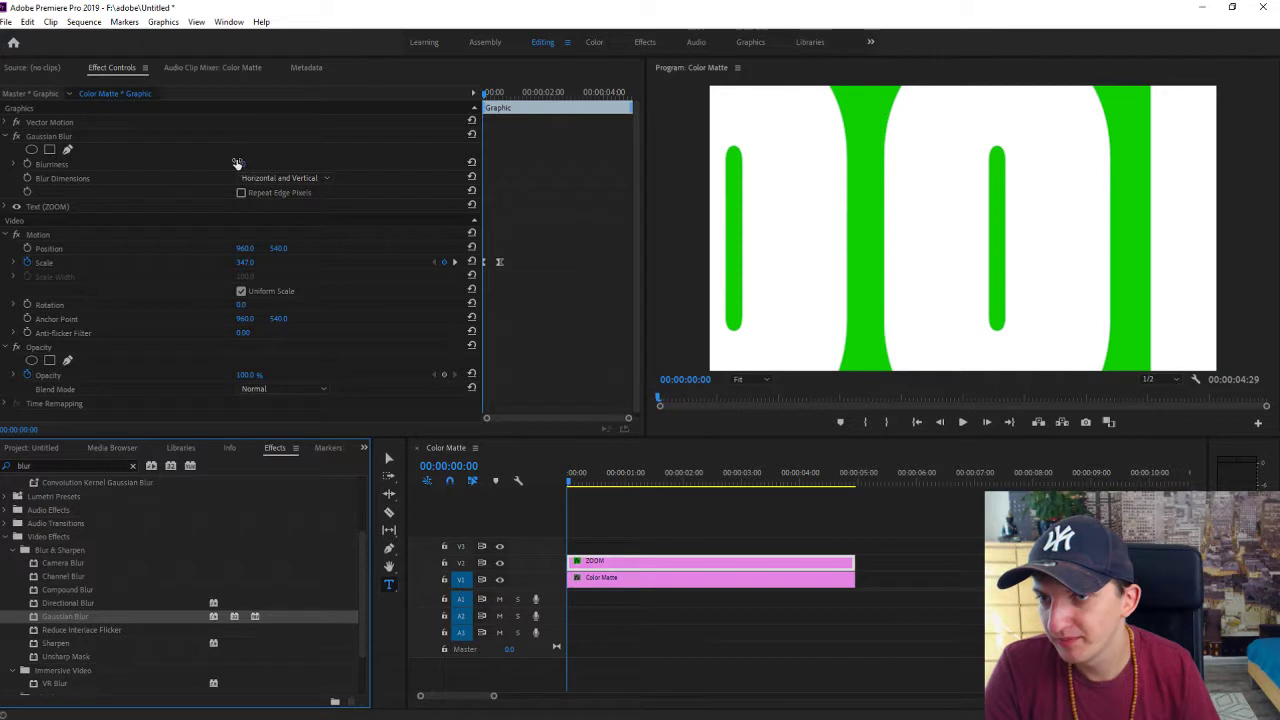
mouse_move(240, 165)
left_mouse_down()
mouse_move(360, 165)
mouse_move(242, 176)
left_mouse_up()
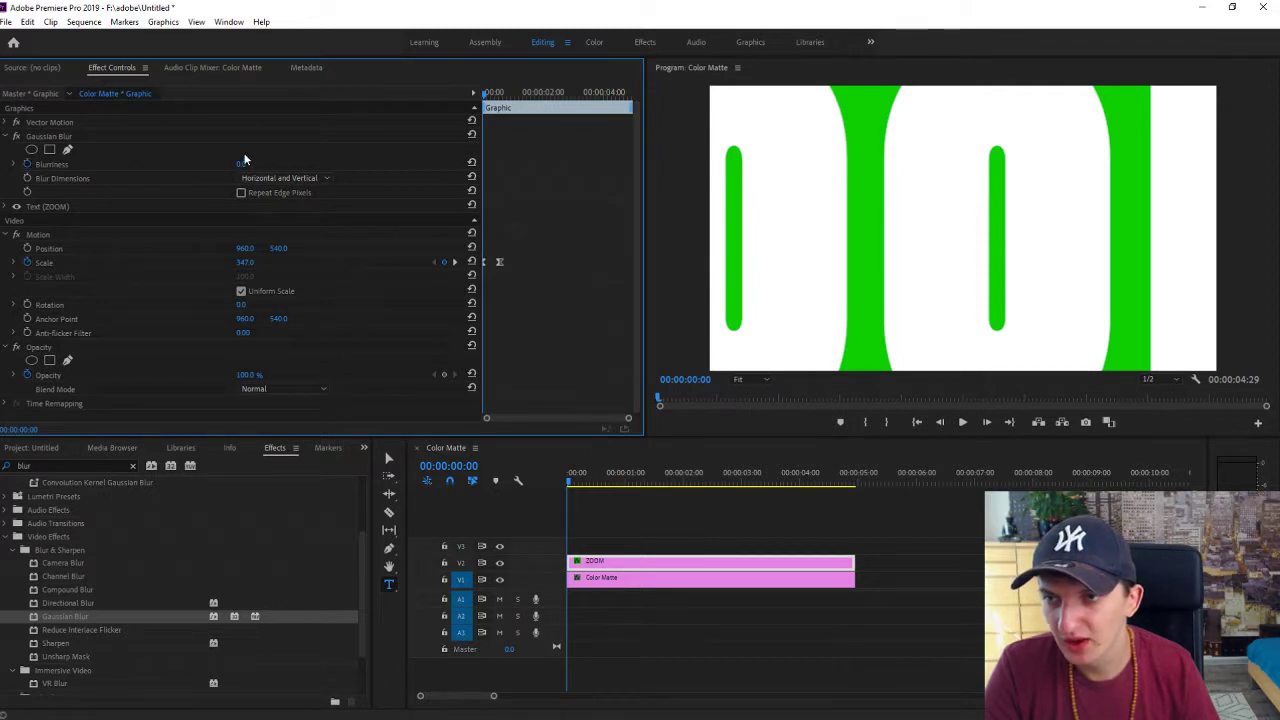
left_click(238, 164)
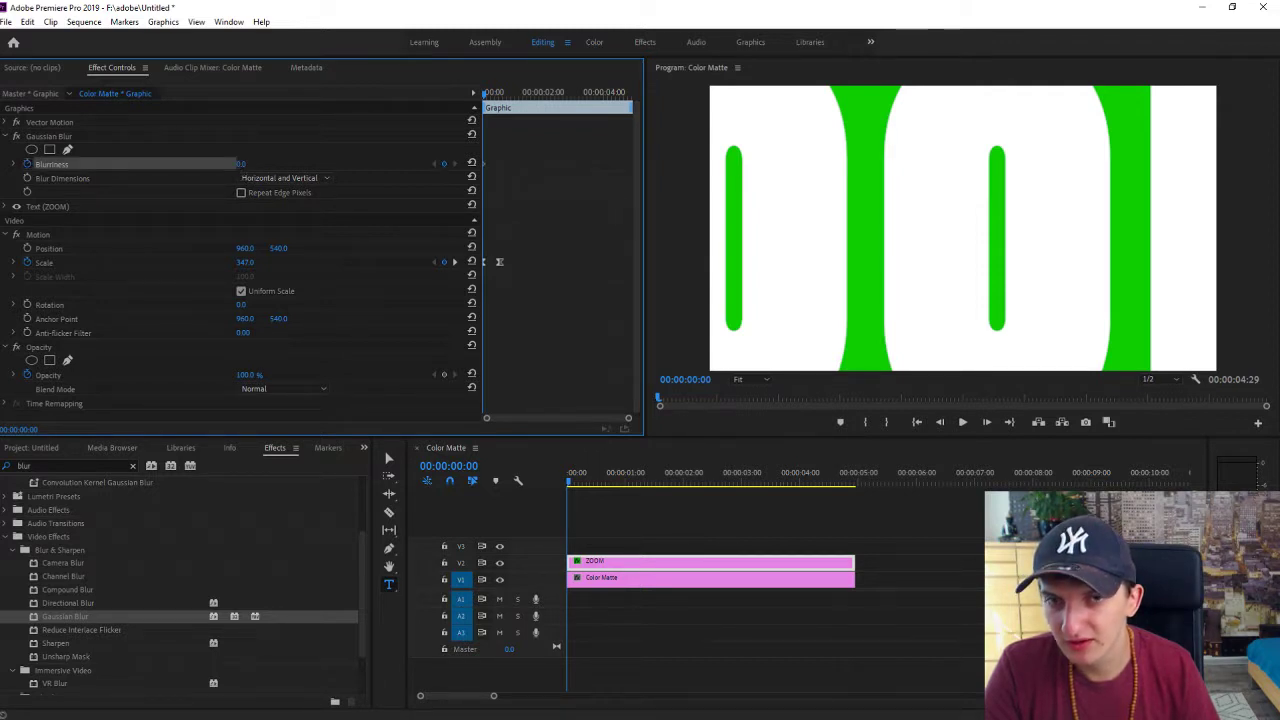
mouse_move(241, 164)
left_mouse_down()
mouse_move(286, 164)
mouse_move(264, 164)
left_mouse_up()
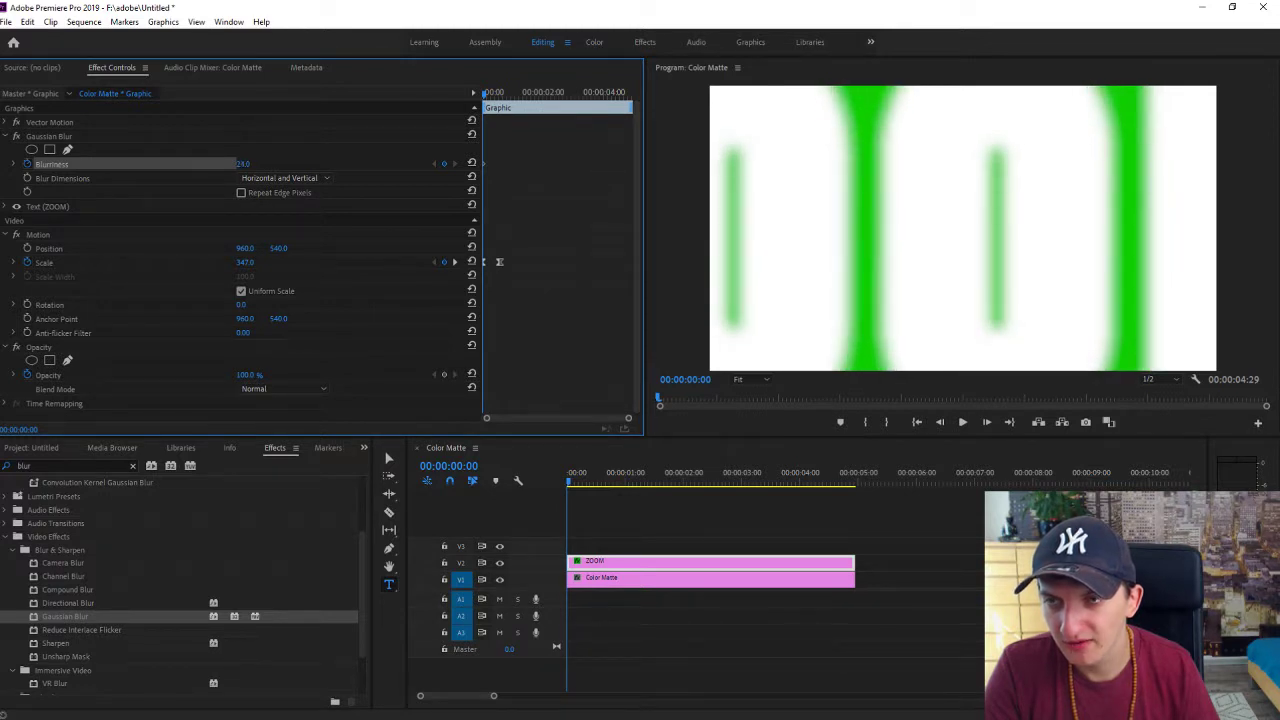
left_click_drag(254, 164, 251, 164)
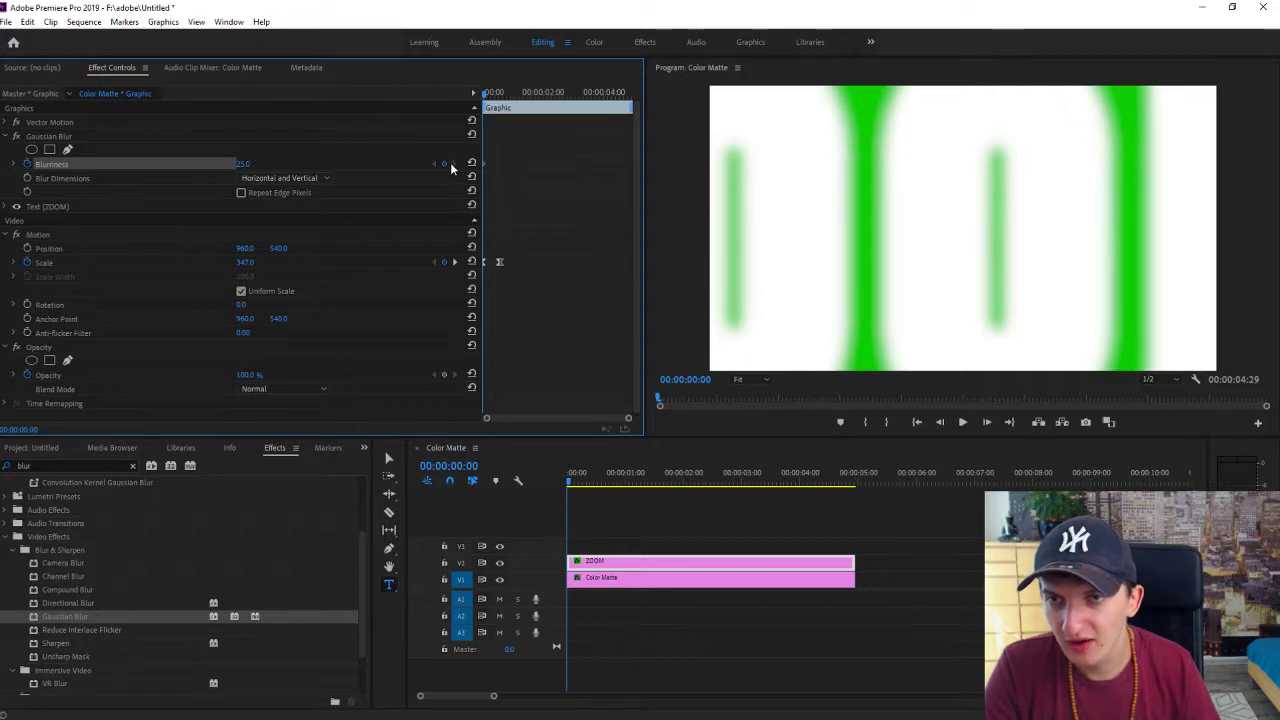
Keyframe the Gaussian Blur's blurriness at 0 on the ending scale keyframe at 00:00:00:17 and preview the animation.
left_click(455, 261)
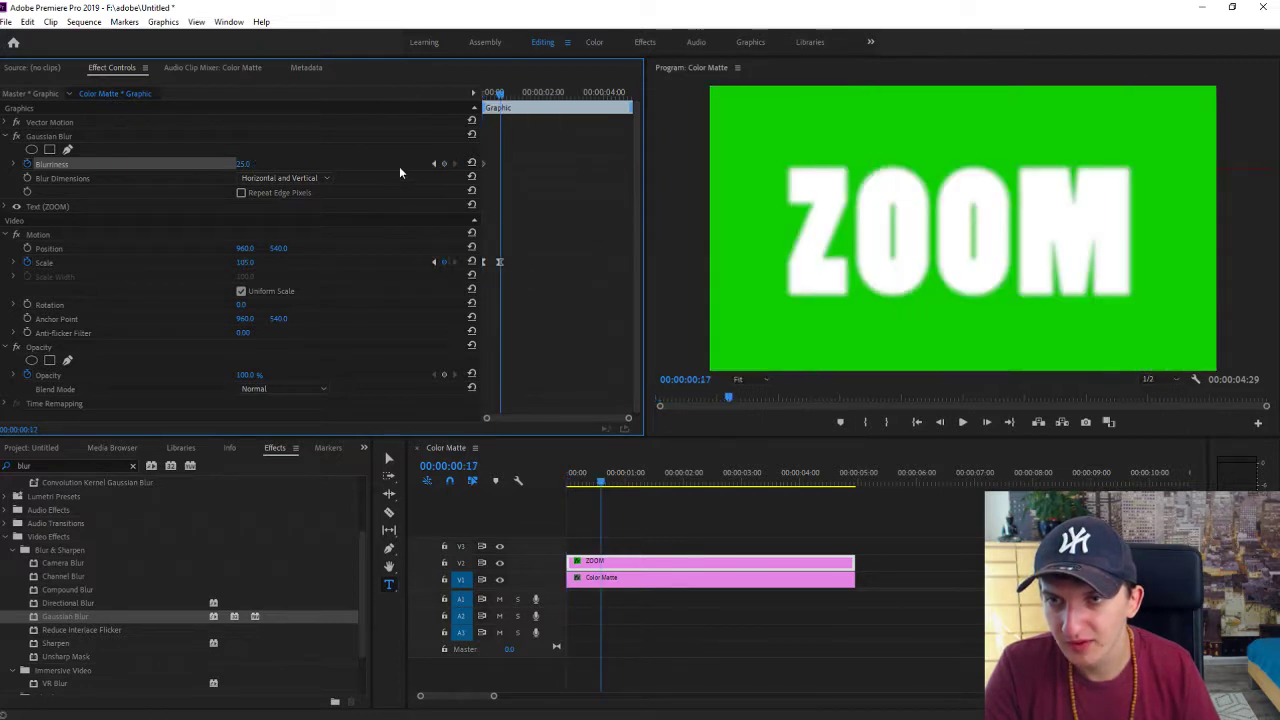
left_click(445, 163)
left_click_drag(249, 164, 225, 164)
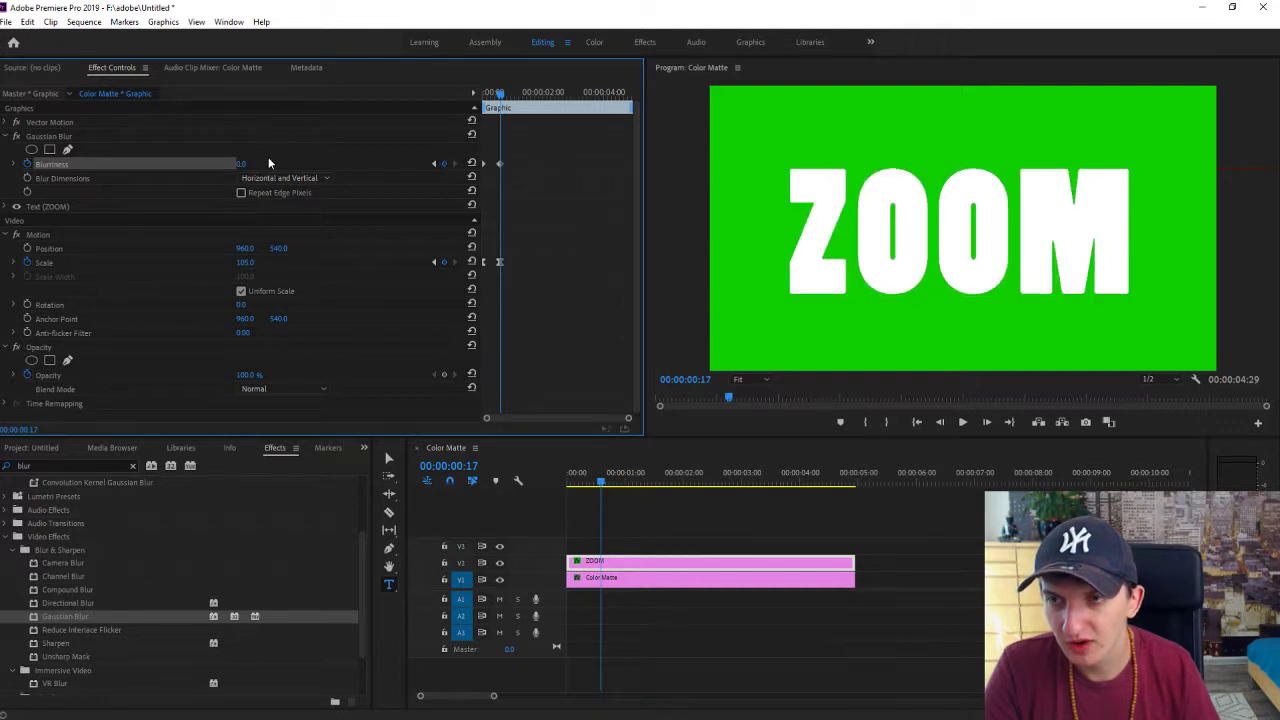
left_click_drag(601, 482, 516, 482)
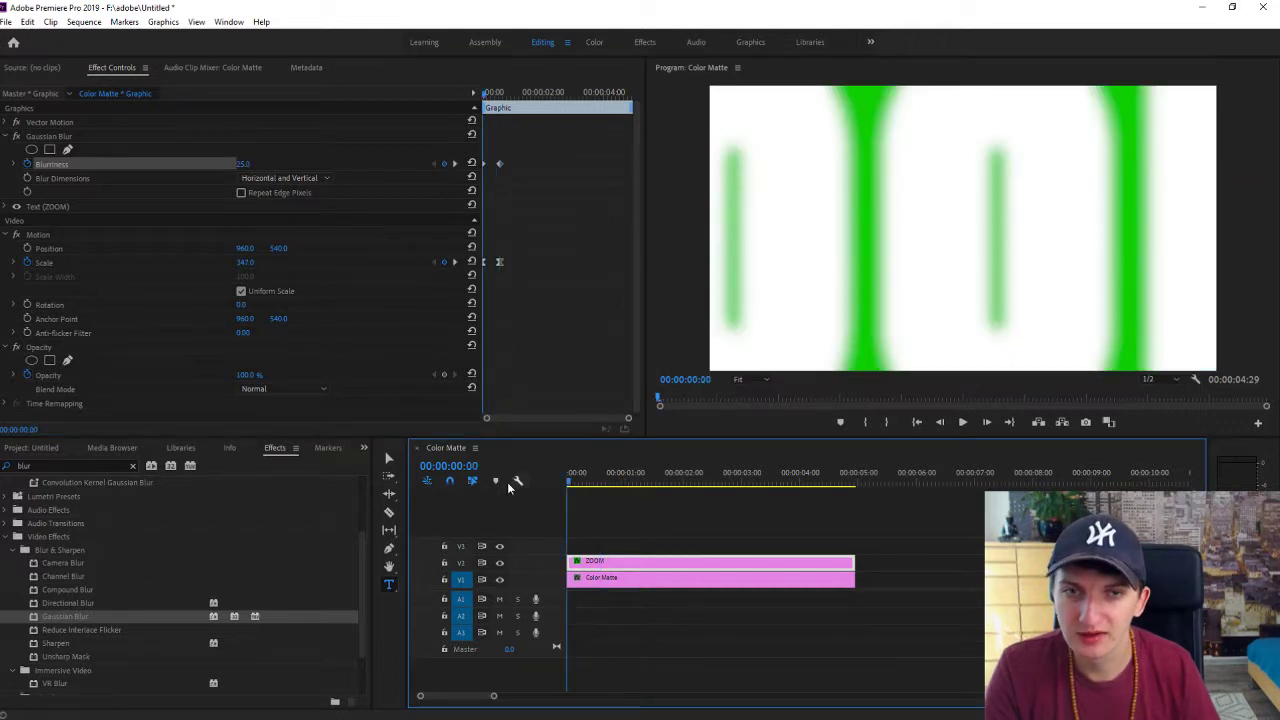
key("space")
key("space")
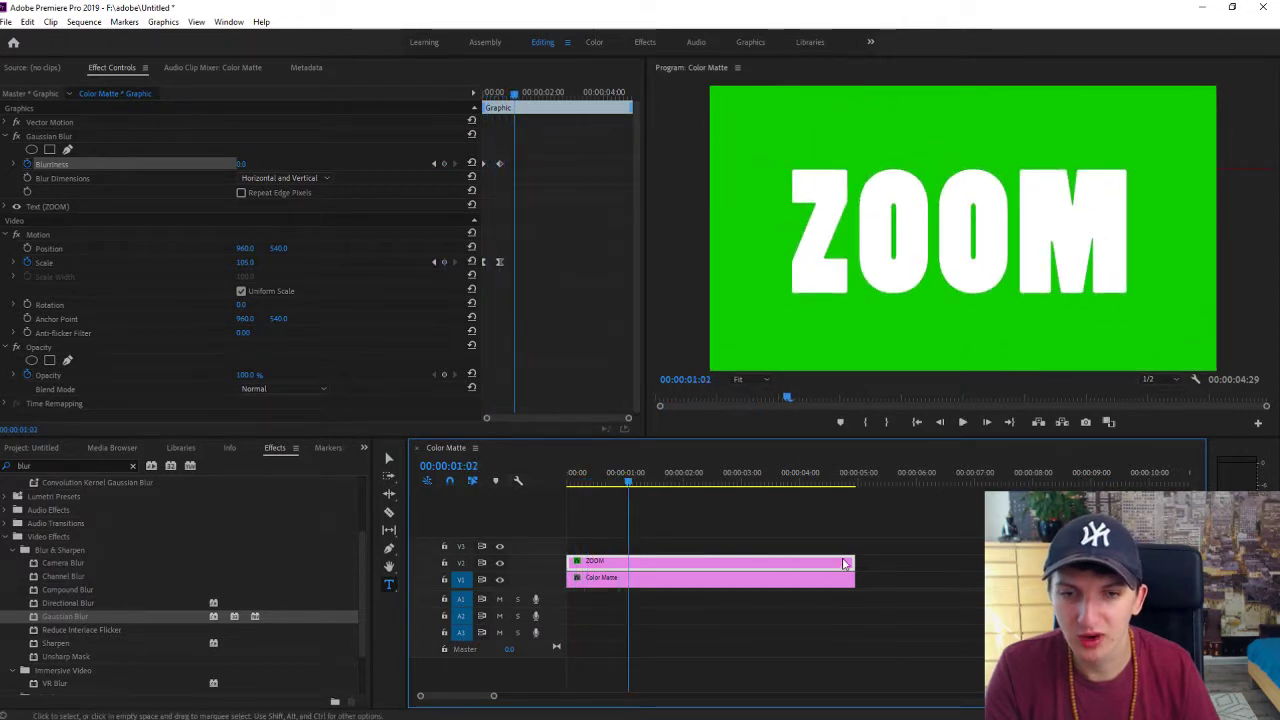
Trim the ends of the ZOOM and Color Matte clips to 00:00:01:02 and play the sequence from the start.
left_click_drag(852, 561, 628, 557)
left_click_drag(853, 579, 628, 579)
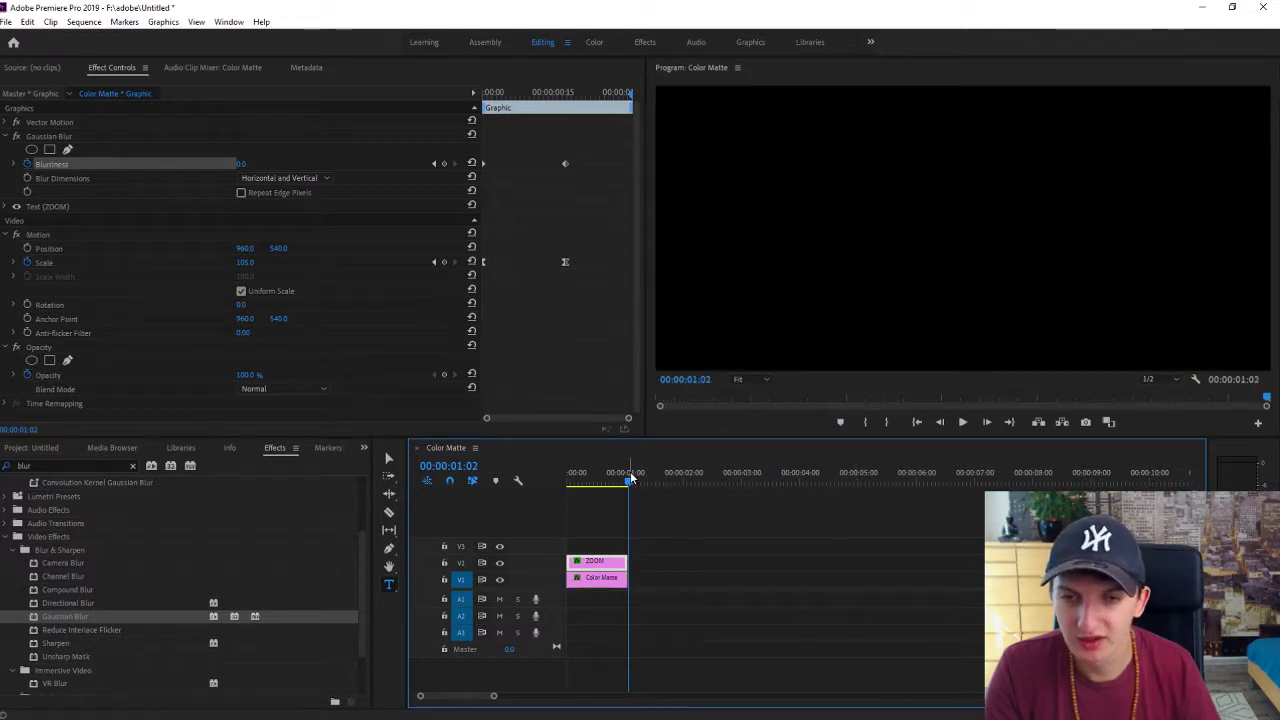
key("Home")
key("space")
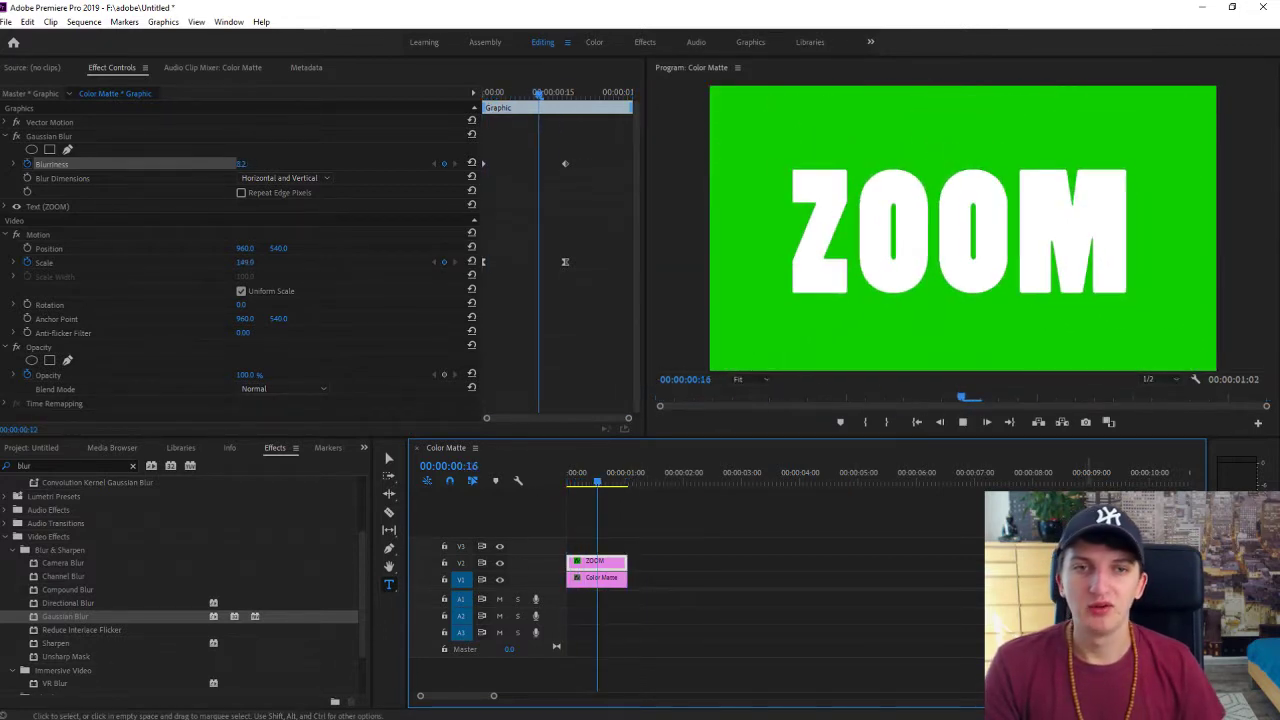